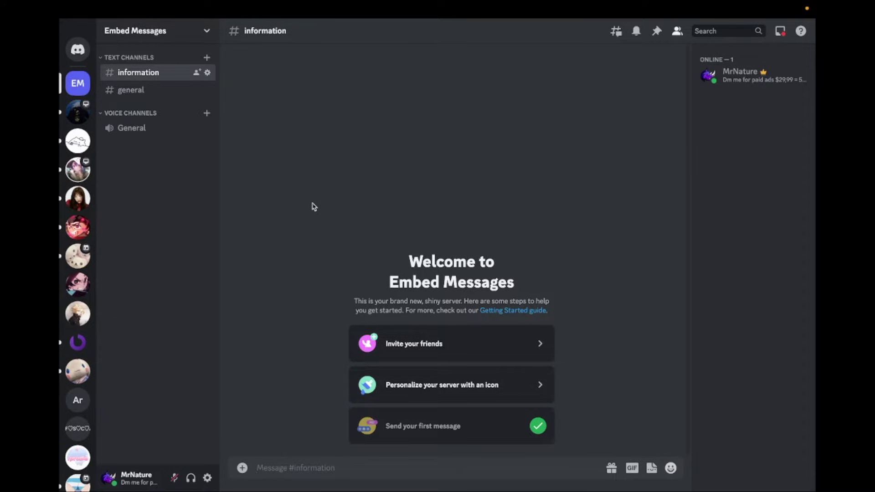
Create two webhooks in the integration settings of the information channel.
click(207, 73)
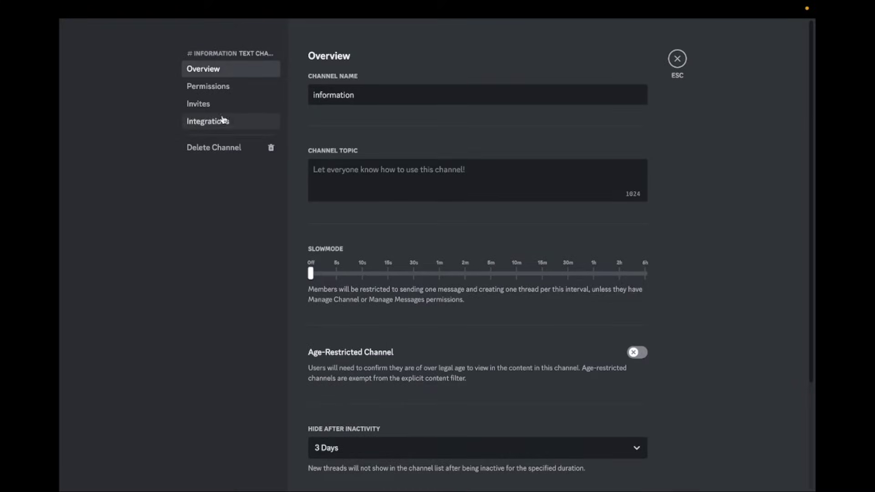
click(238, 125)
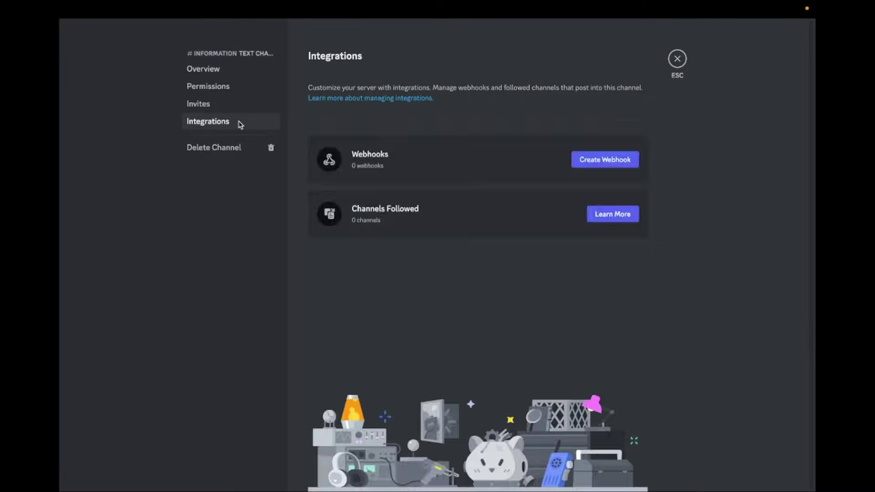
click(584, 160)
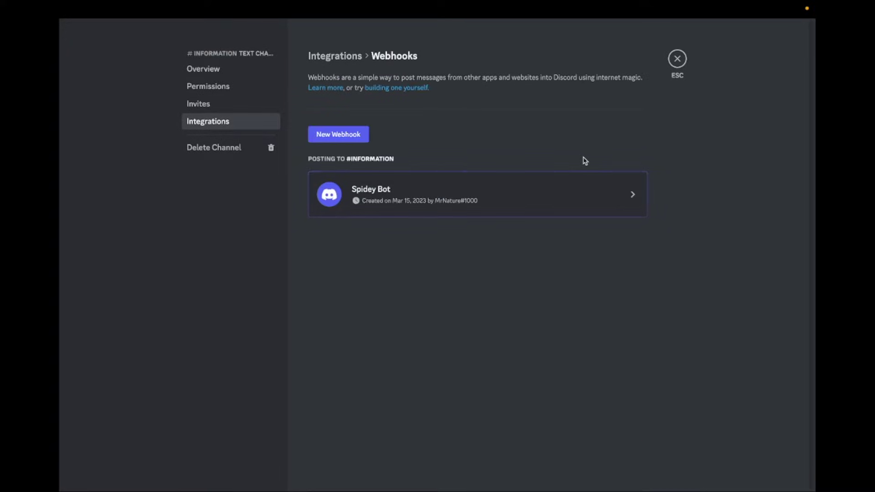
click(362, 142)
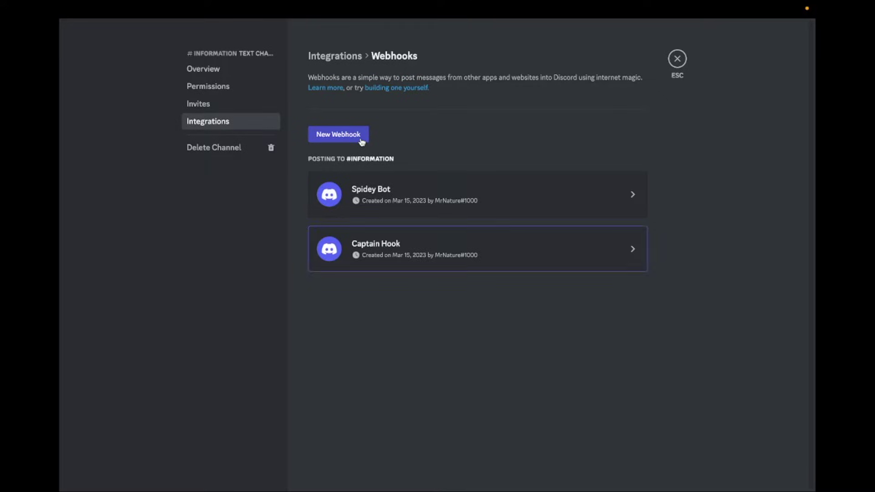
Rename the Captain Hook webhook to "Information", give it an avatar image from the Desktop folder, and save the changes.
click(411, 256)
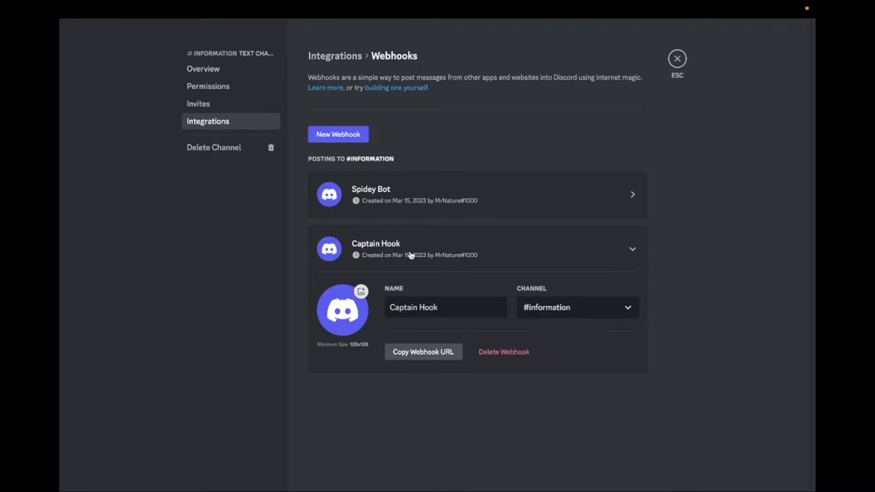
drag(442, 306, 385, 307)
text(Information)
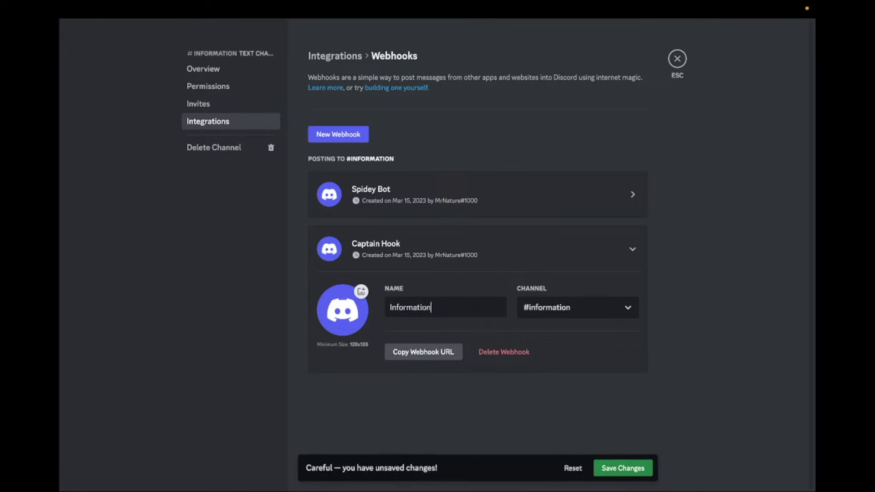
click(360, 313)
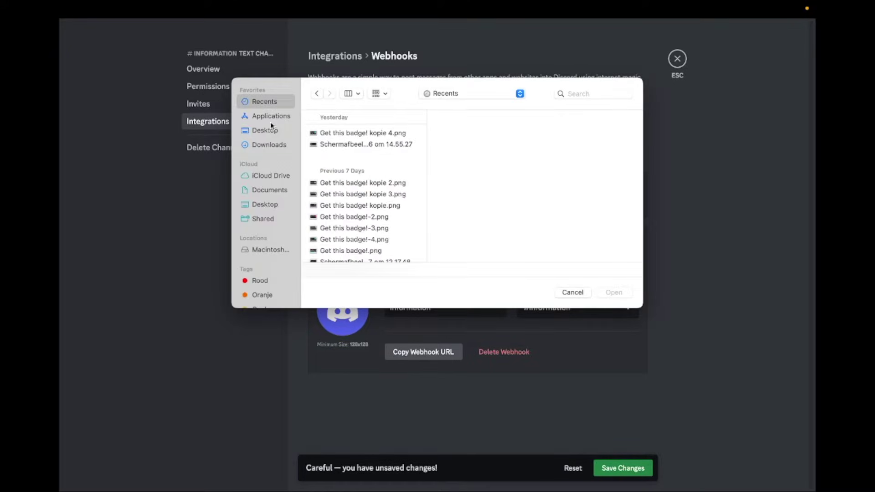
click(268, 131)
double_click(317, 119)
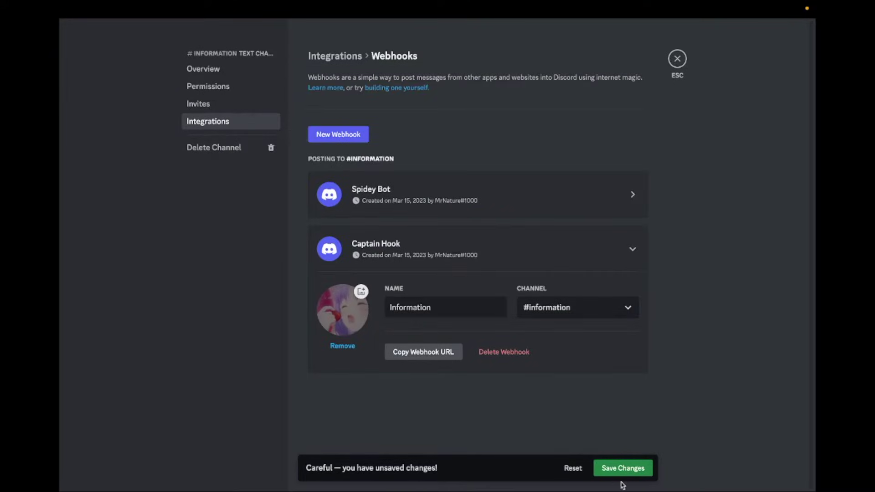
click(609, 469)
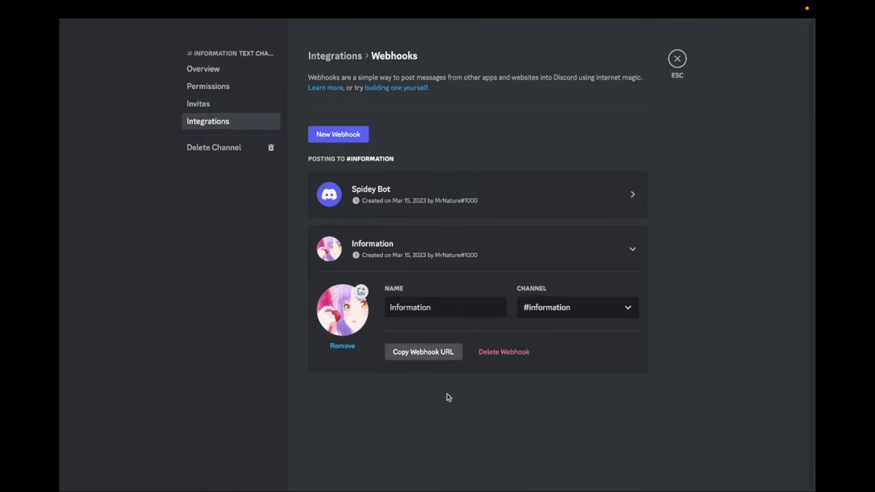
Copy the Information webhook's URL and open the Discohook site in a new browser tab.
click(433, 362)
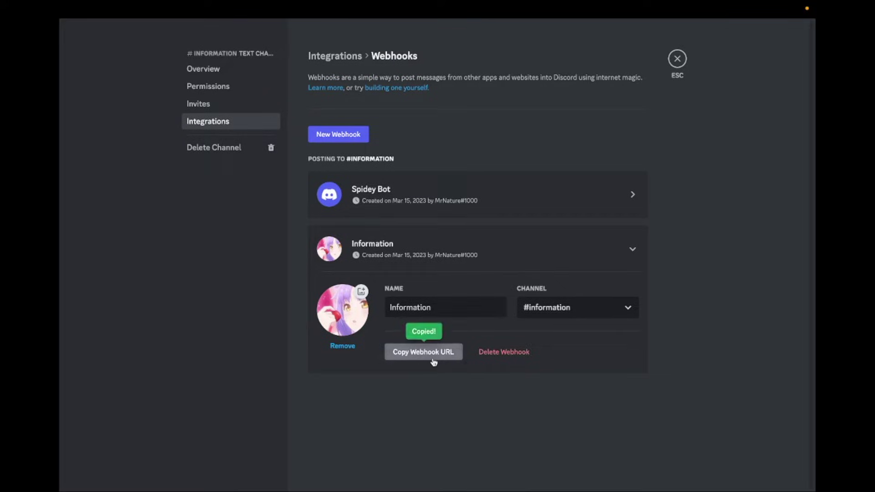
key(super+t)
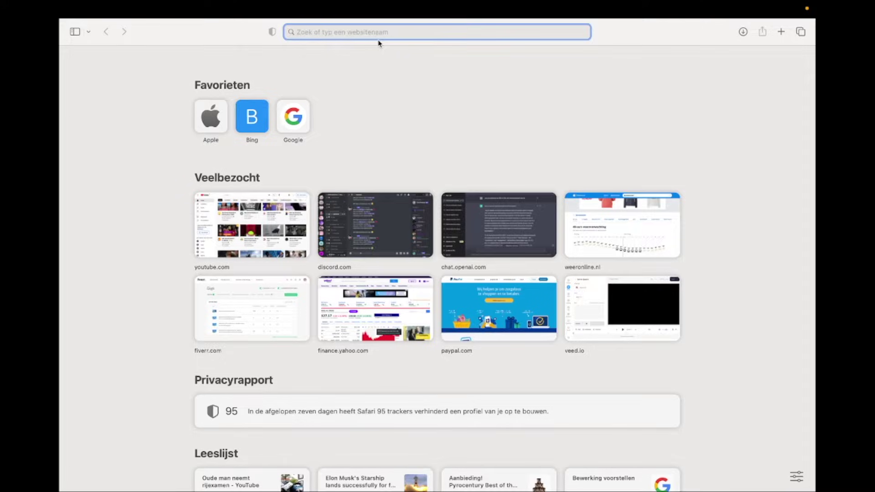
text(disco)
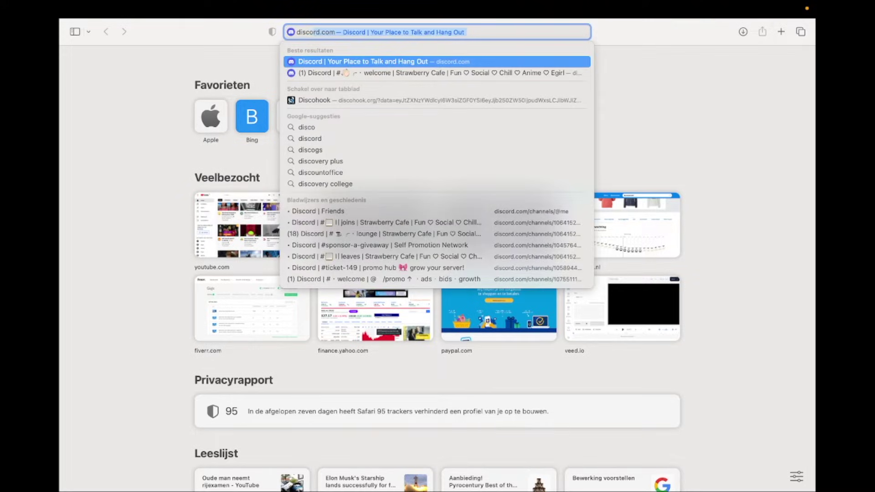
text(hook)
key(Return)
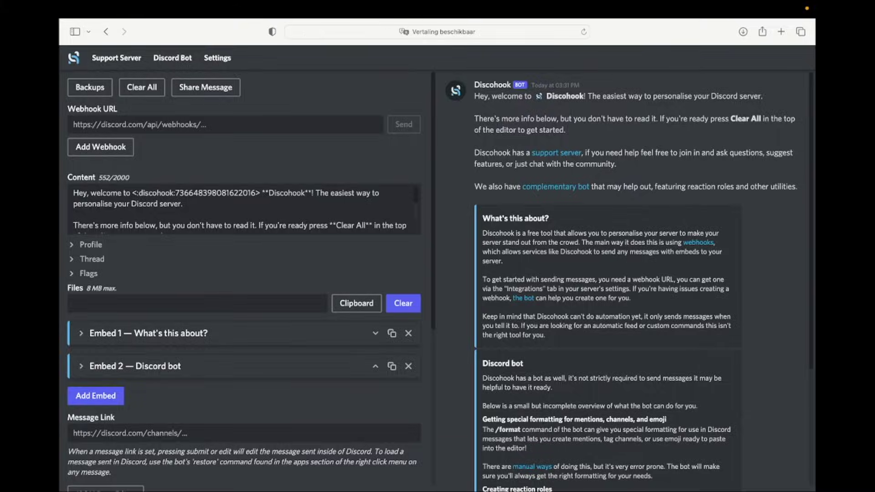
Clear all default content from the Discohook message and paste the copied webhook URL into the Webhook URL field.
click(142, 93)
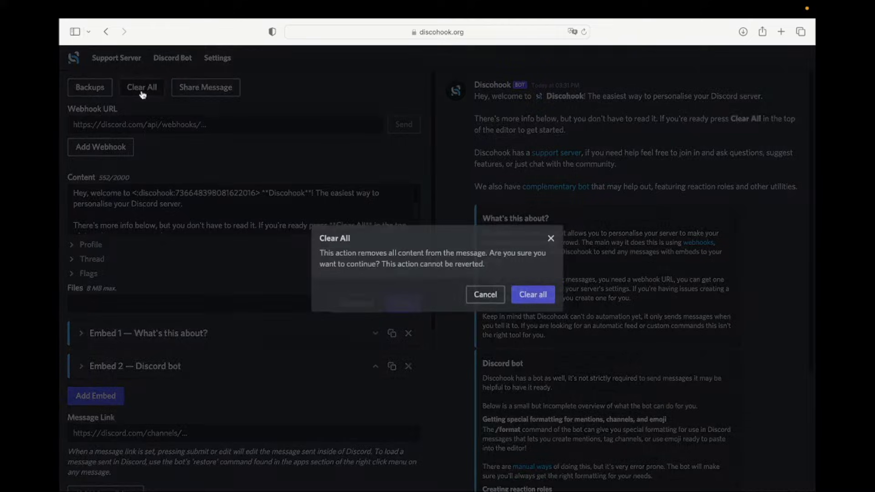
click(534, 300)
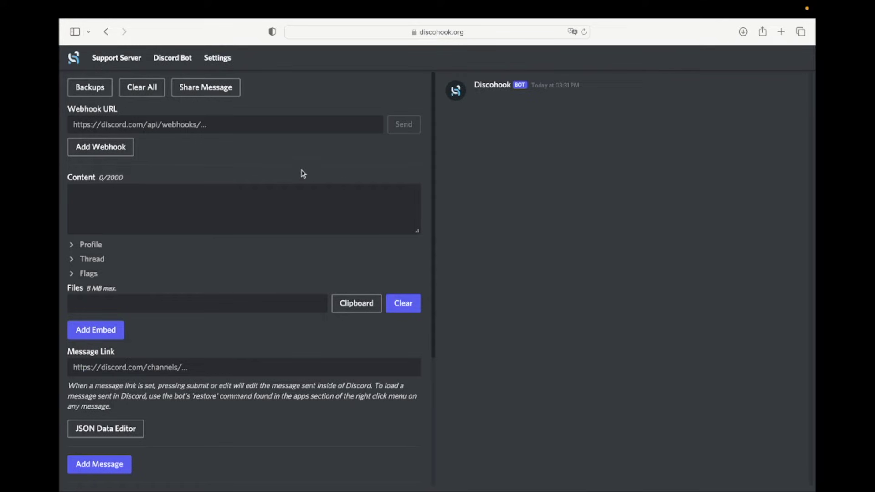
click(259, 127)
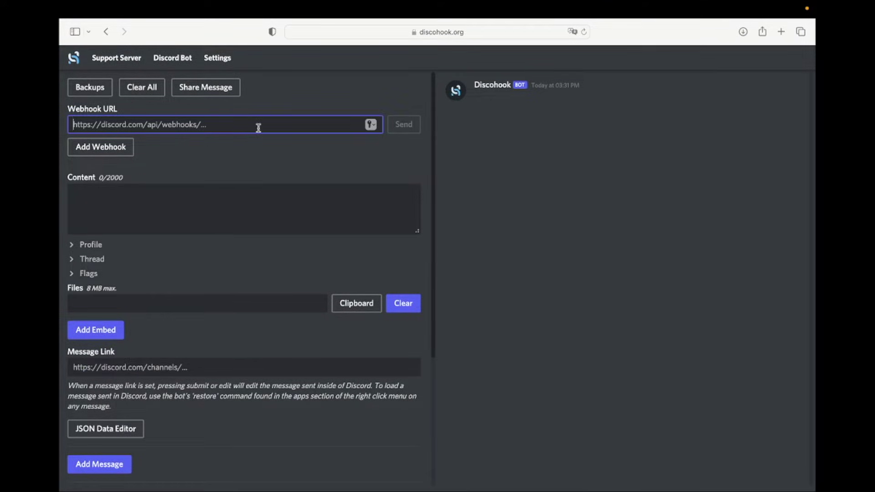
key(super+v)
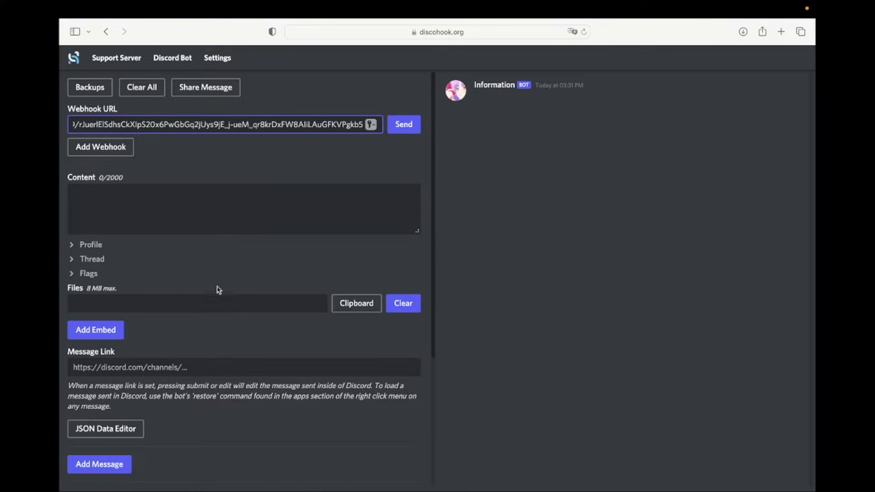
Enter "Here you can write things above the embed message!" as the message content.
click(177, 211)
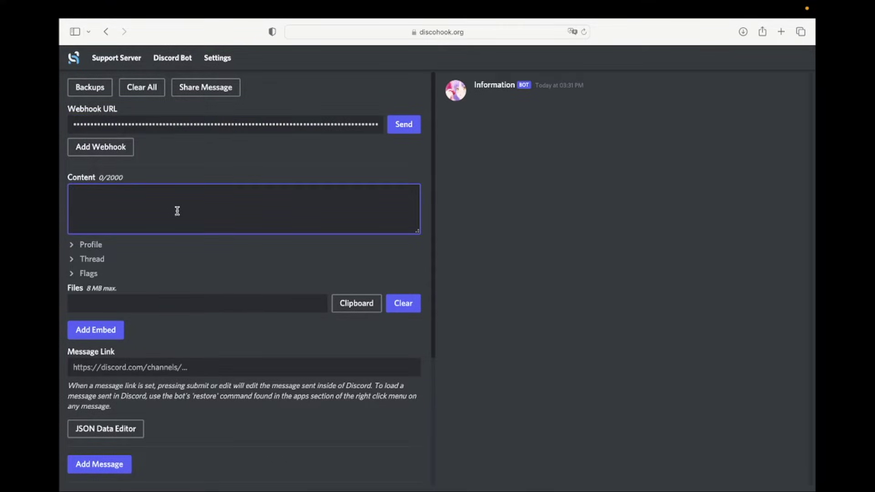
text(Here you can write )
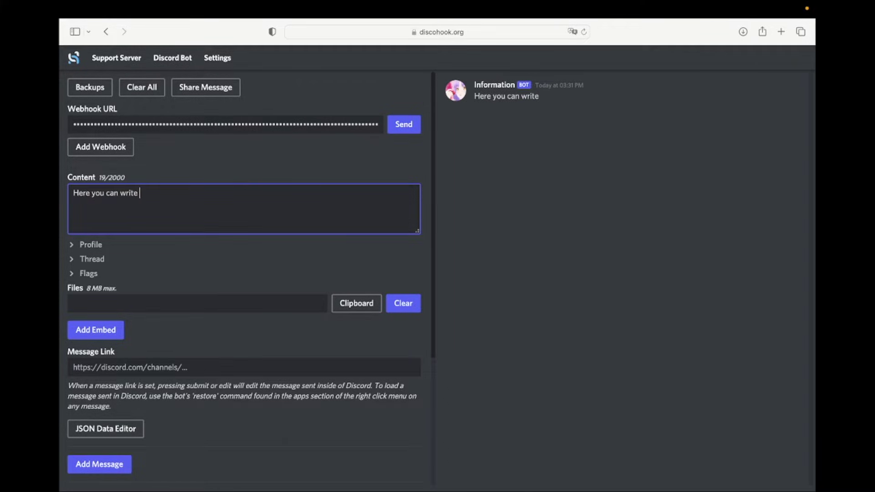
text(things above th)
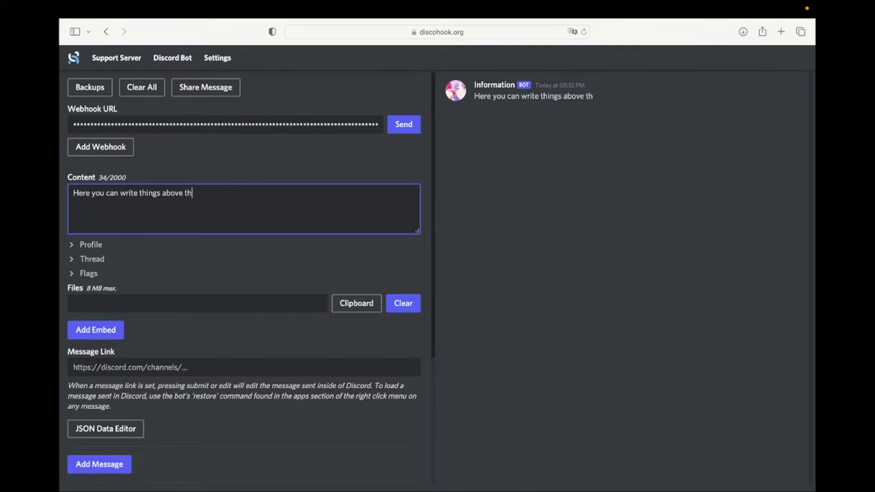
text(e embed message!)
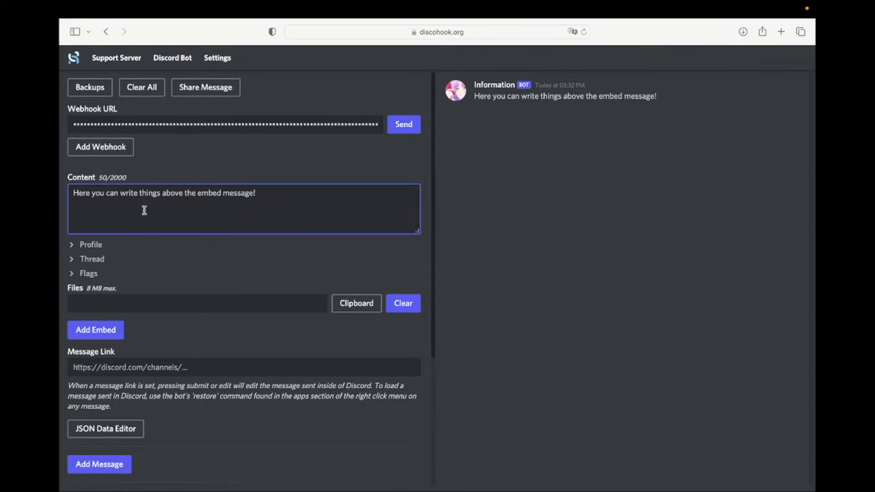
Set the message profile's username to "Information" and paste the aniyuki-anime-girl-67.gif link as its avatar URL.
click(72, 245)
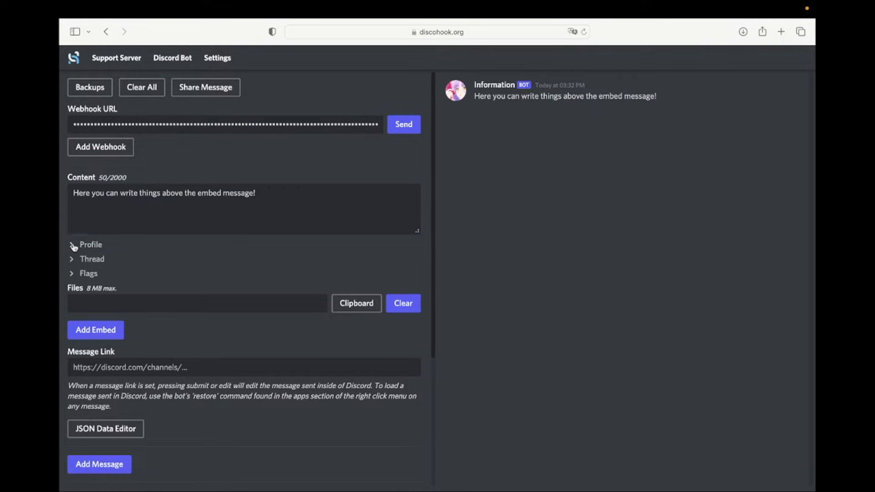
click(96, 273)
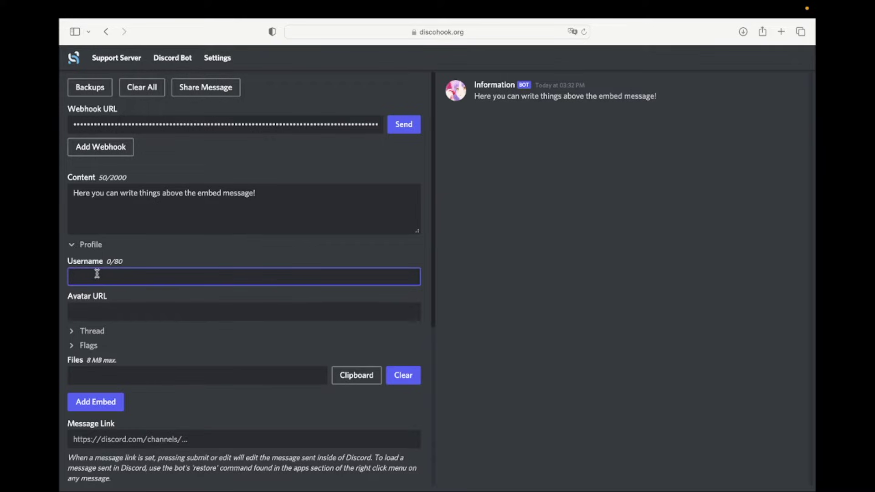
text(I)
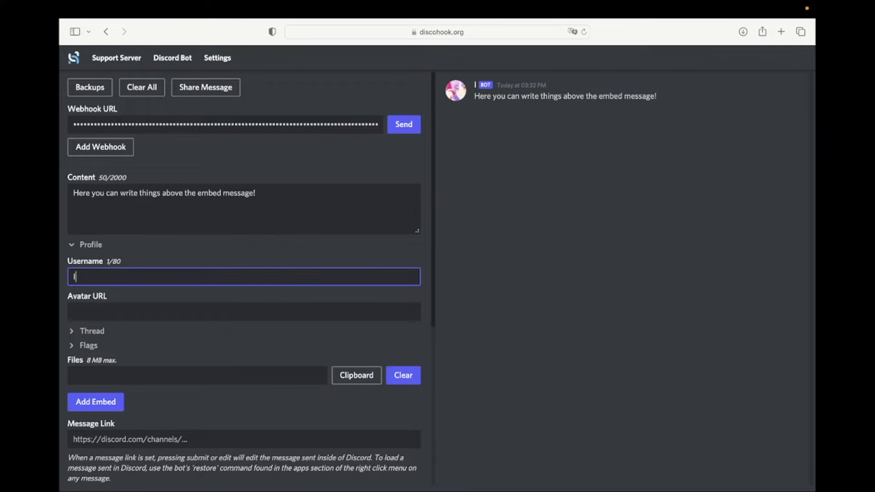
text(nformation)
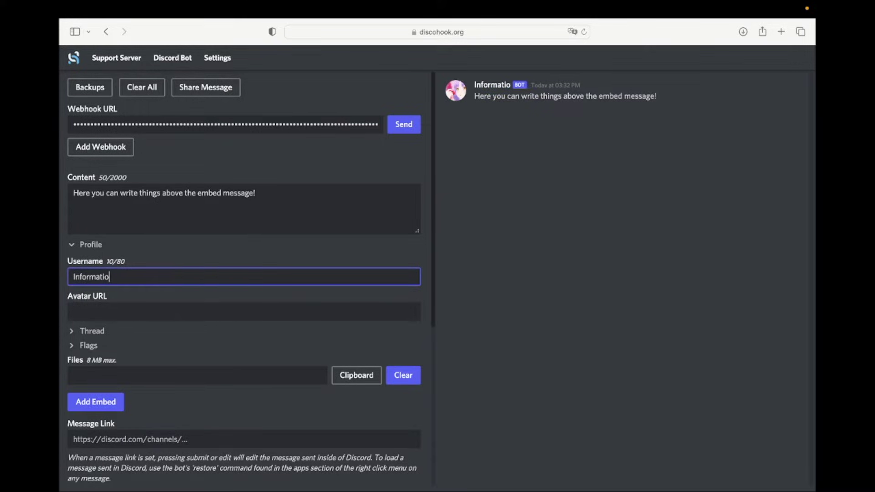
click(173, 308)
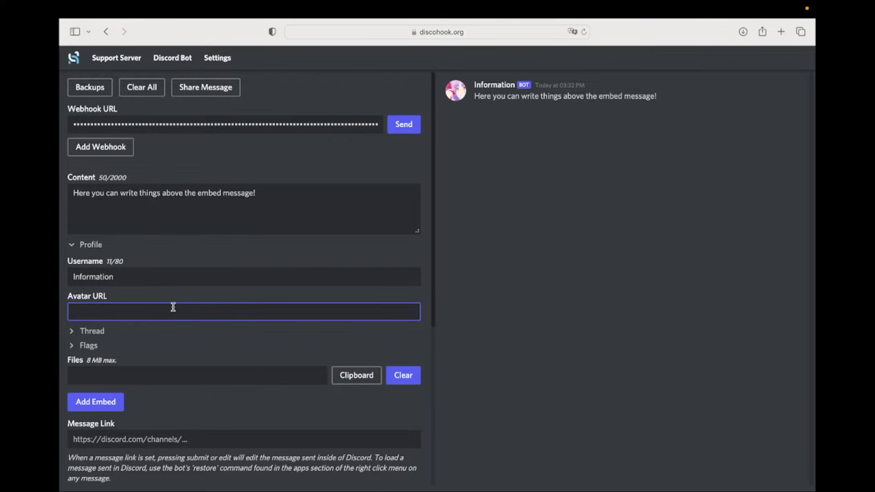
key(super+v)
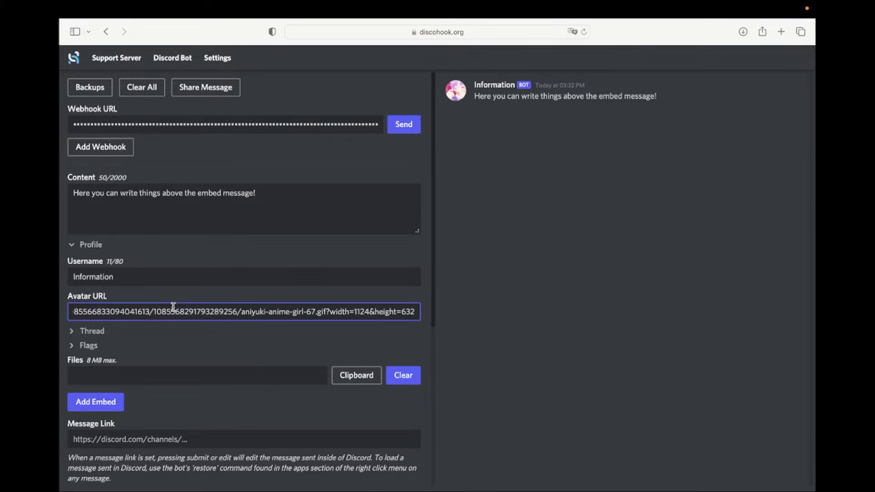
Add an embed to the message and title it "Strawberry Cafe | Information".
scroll(173, 307, down, 3)
click(114, 302)
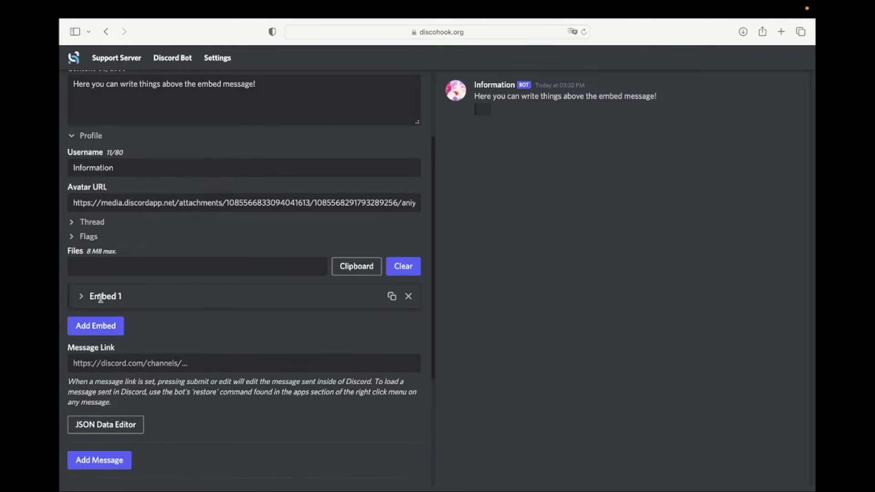
click(82, 298)
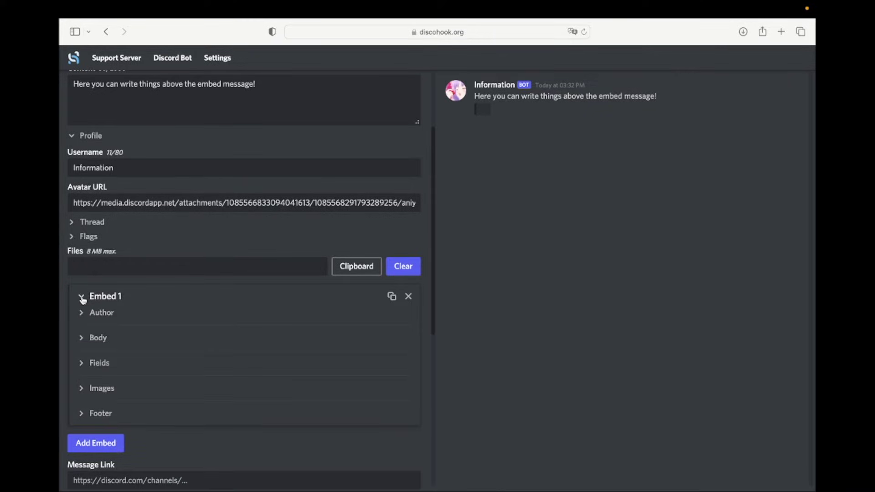
click(82, 341)
click(101, 365)
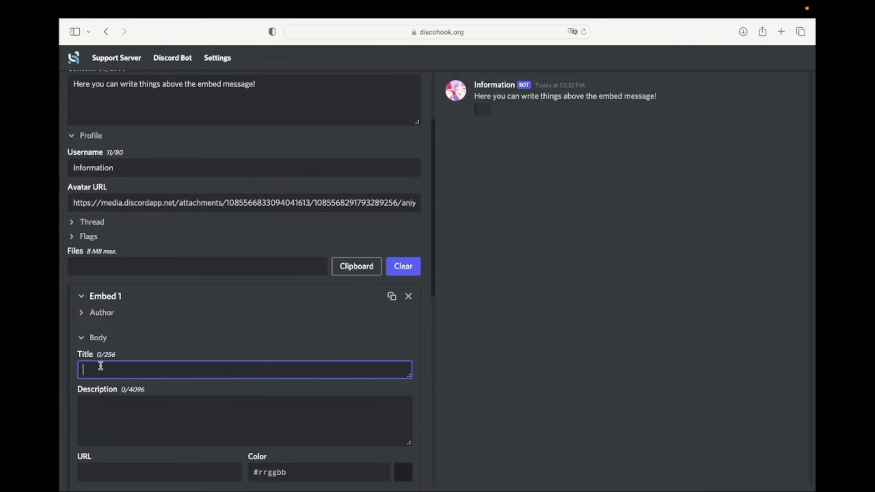
text(Strawberry Cafe)
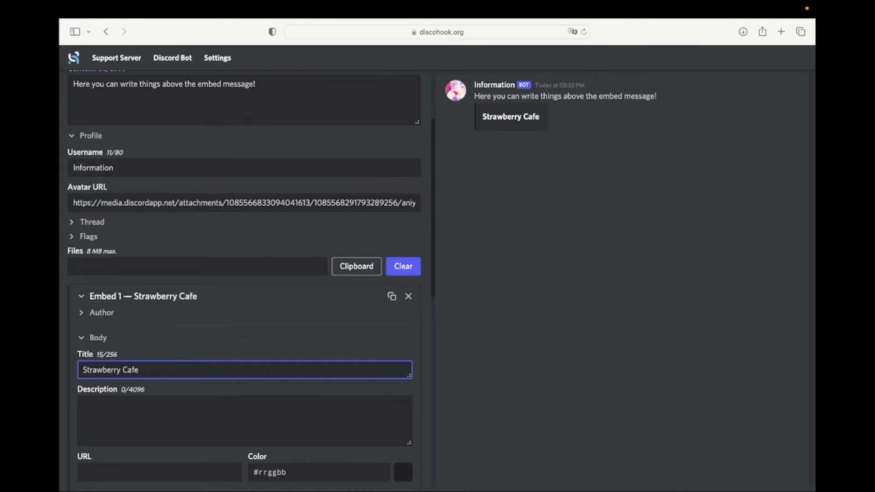
text( | Information)
Set the embed's colour to #da44f7, leaving its description and URL empty.
click(111, 410)
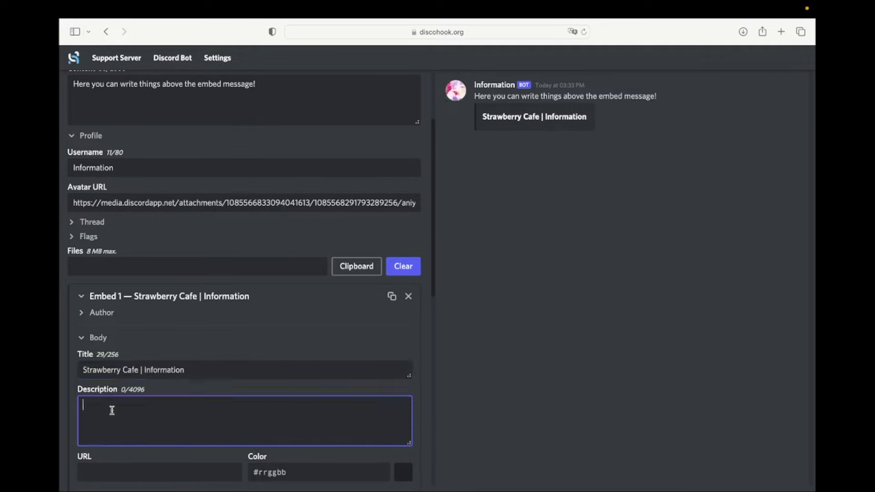
scroll(273, 437, down, 2)
click(180, 426)
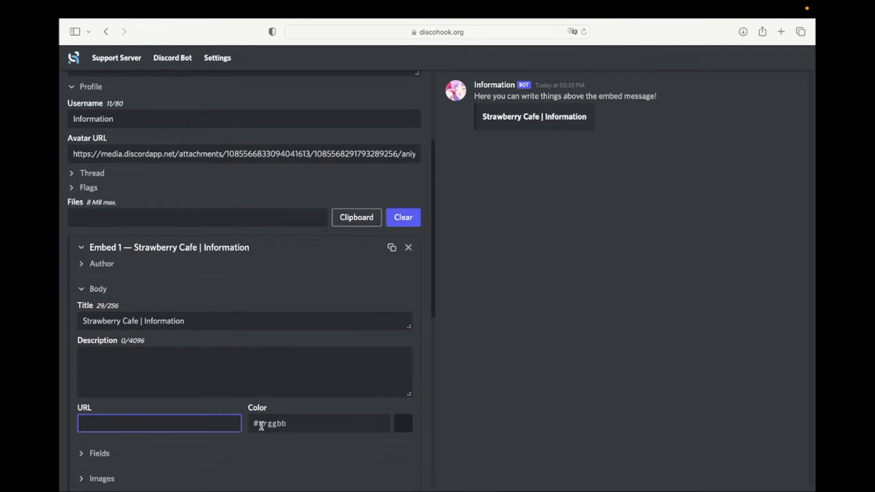
click(295, 425)
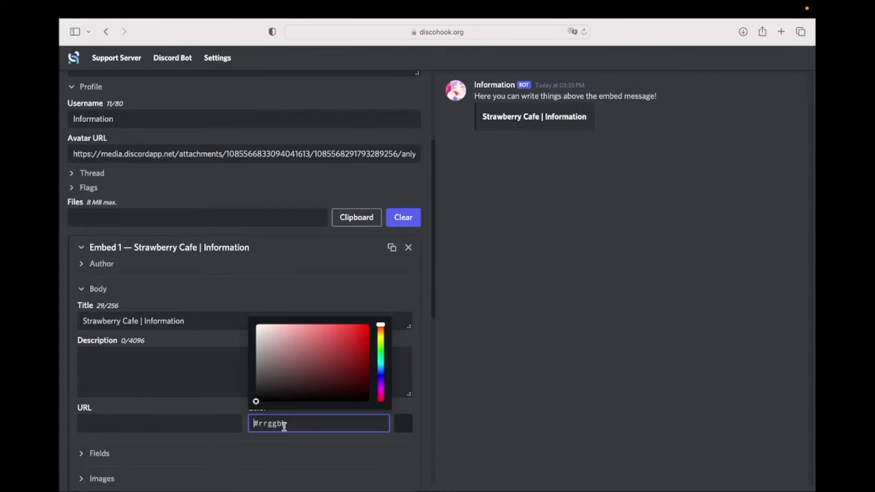
key(super+v)
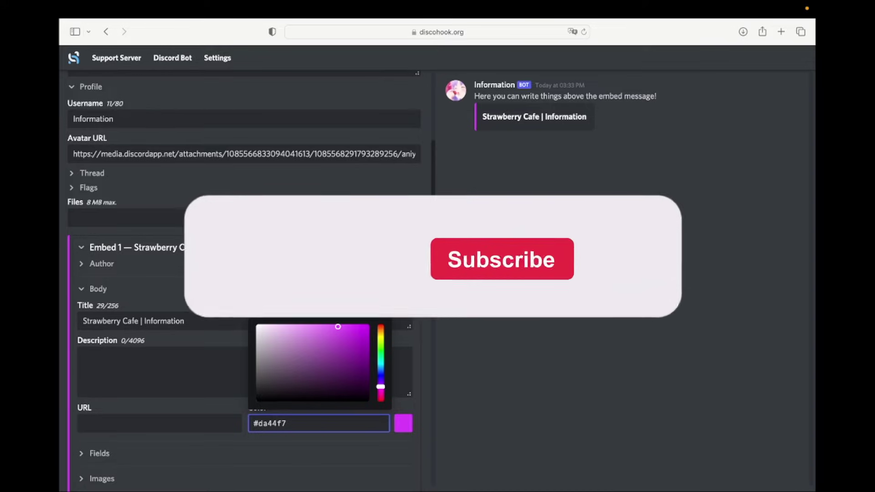
Enter the description "Welcome to Strawberry Cafe! We are a community server where you can win nitro, share your art, chat with each other and so much more...".
click(141, 372)
text(Welcome to Strawberry Cafe! We are a community server where you can win nitro, share your art, chat with each other and so much more...)
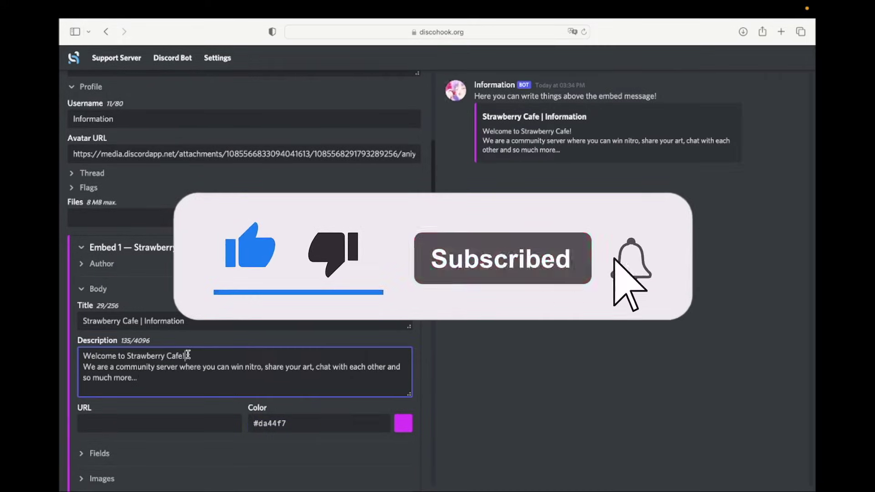
Make the description's "Welcome to Strawberry Cafe!" line bold with double asterisks and insert a blank line below it.
text(**)
click(82, 355)
text(**)
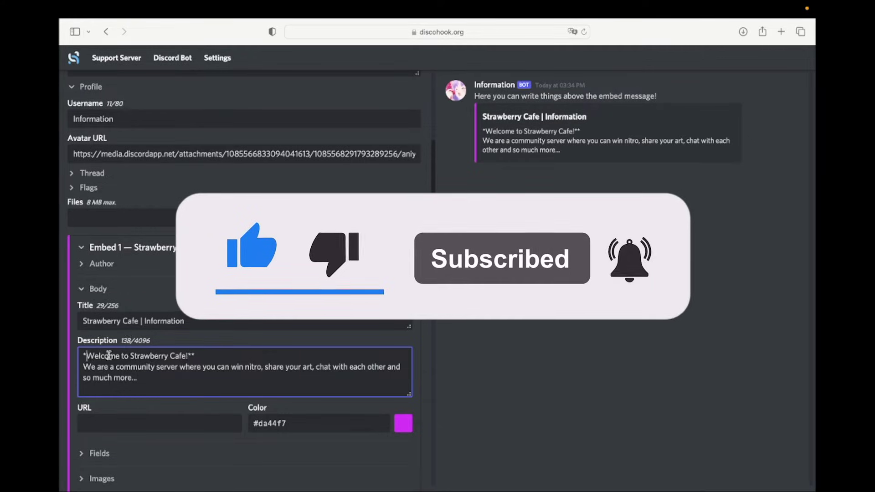
click(215, 360)
key(Return)
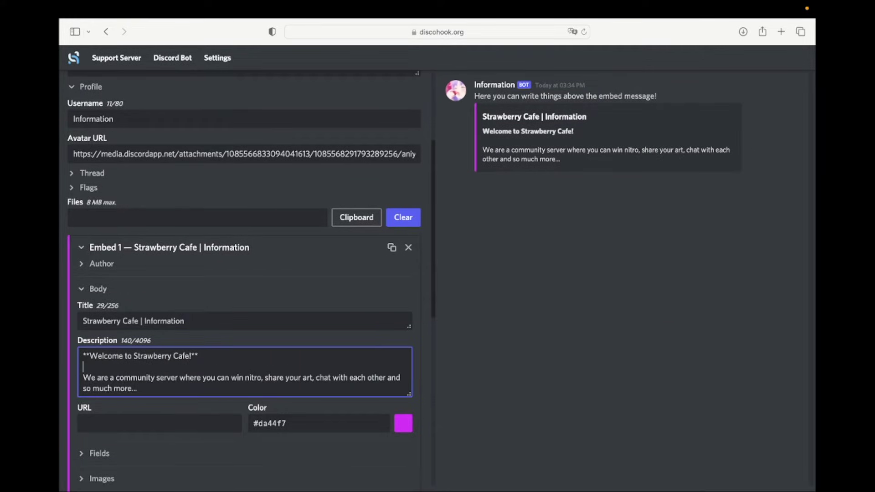
Add a field to the embed and expand it to edit its name.
scroll(209, 383, down, 3)
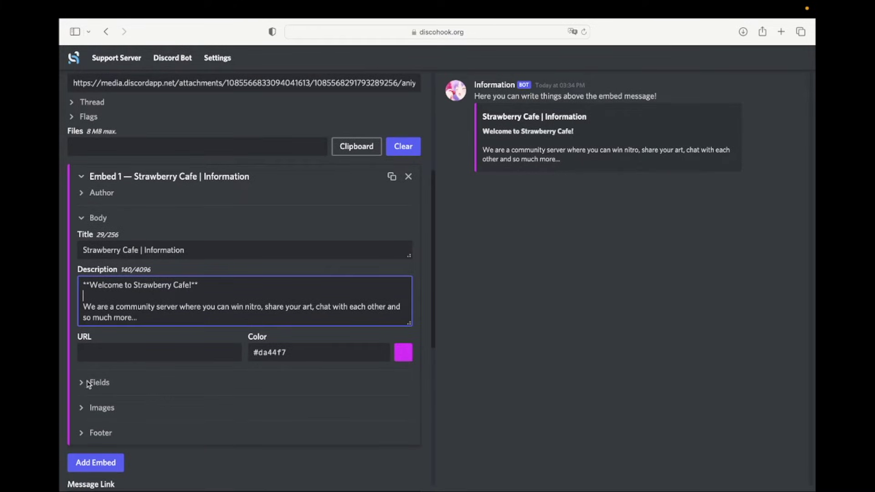
click(84, 384)
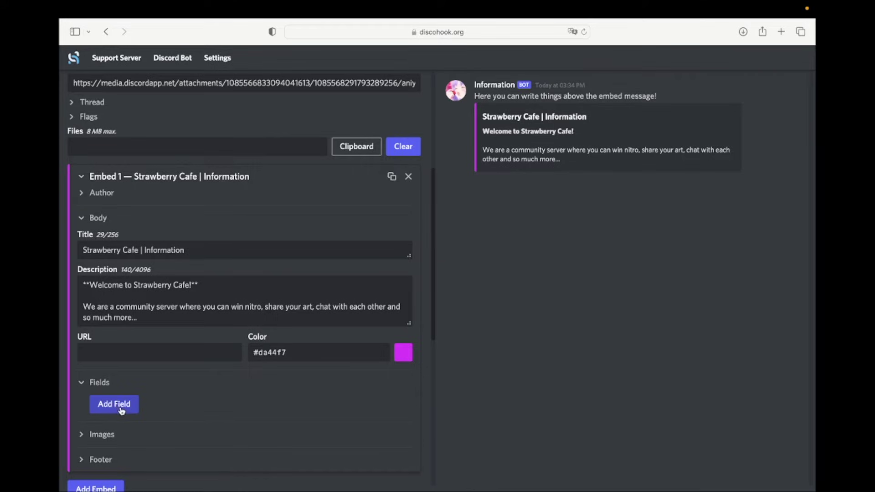
click(121, 411)
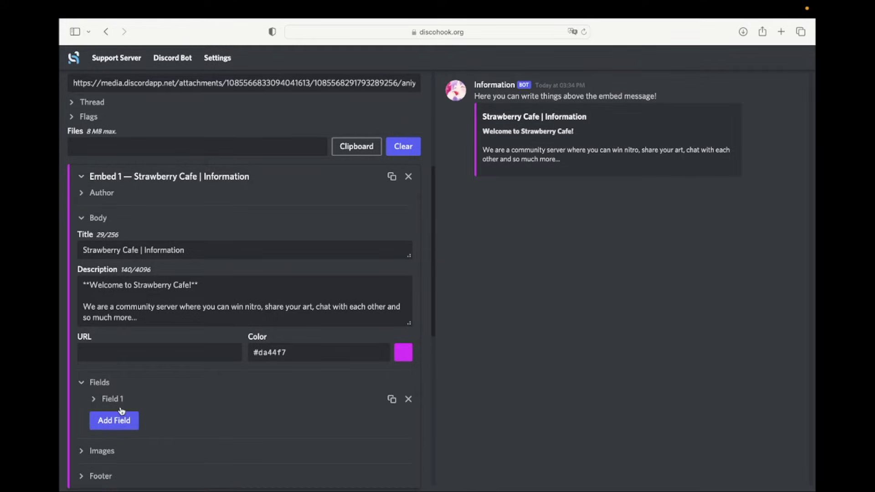
click(94, 399)
scroll(134, 410, down, 2)
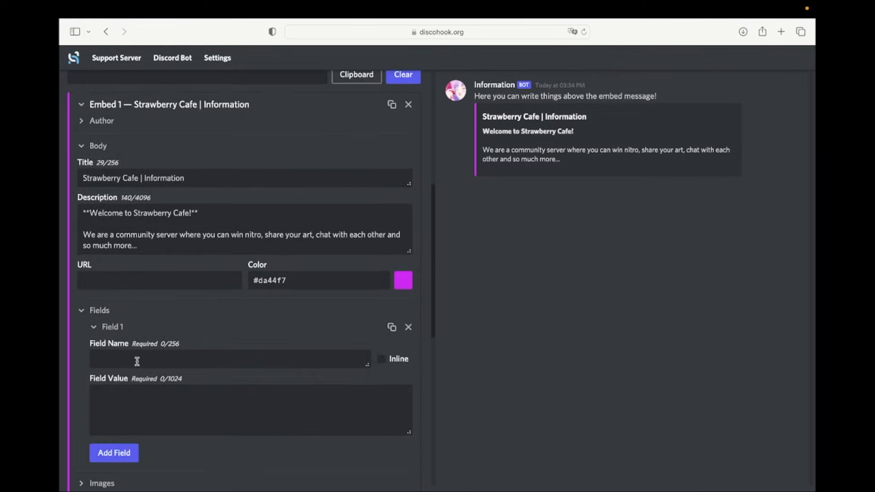
click(136, 360)
text(T)
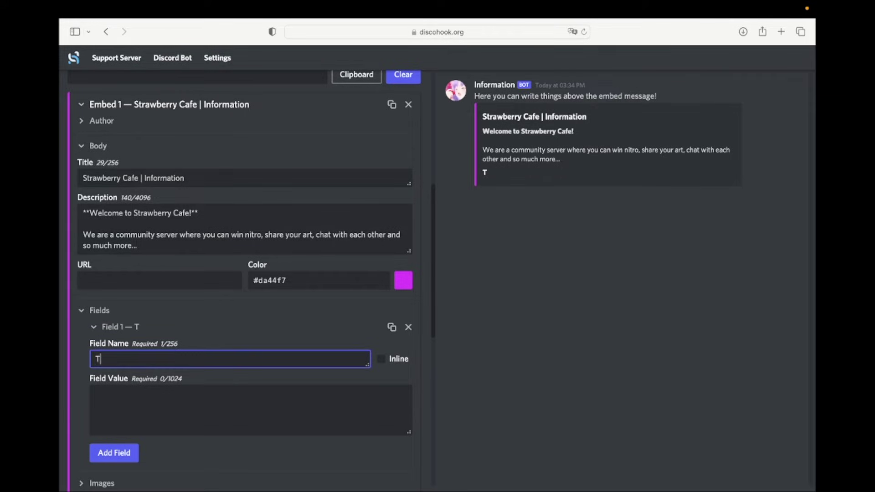
text(his will look ki)
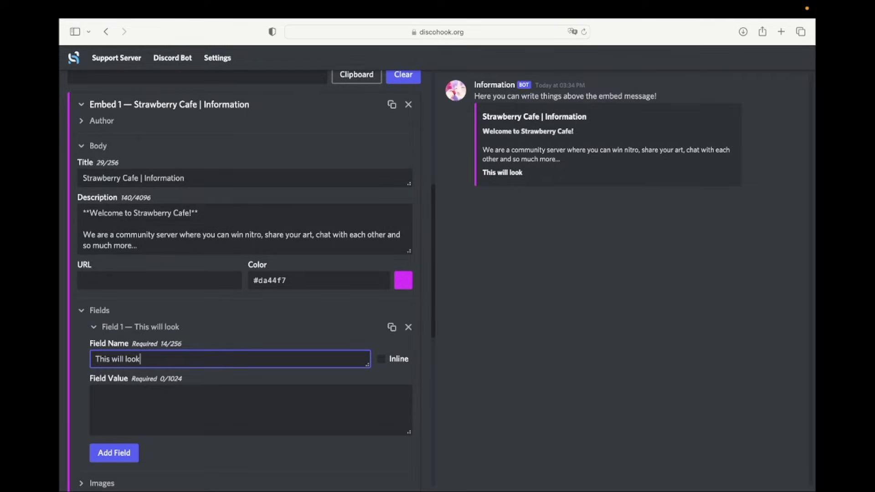
key(BackSpace)
key(BackSpace)
key(BackSpace)
key(BackSpace)
key(BackSpace)
key(BackSpace)
key(BackSpace)
key(BackSpace)
key(BackSpace)
key(BackSpace)
key(BackSpace)
key(BackSpace)
key(BackSpace)
key(BackSpace)
key(BackSpace)
key(BackSpace)
key(BackSpace)
Name the embed's first field "Boosting perks".
text(Boosting perok)
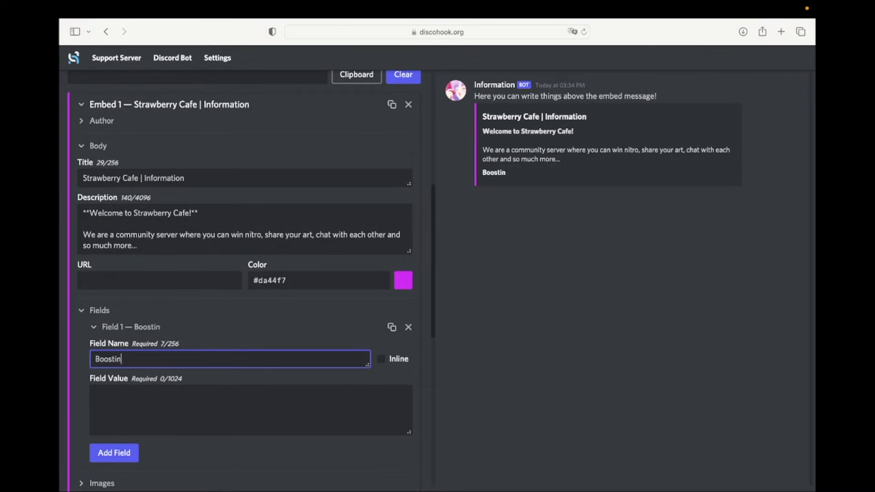
key(BackSpace)
key(BackSpace)
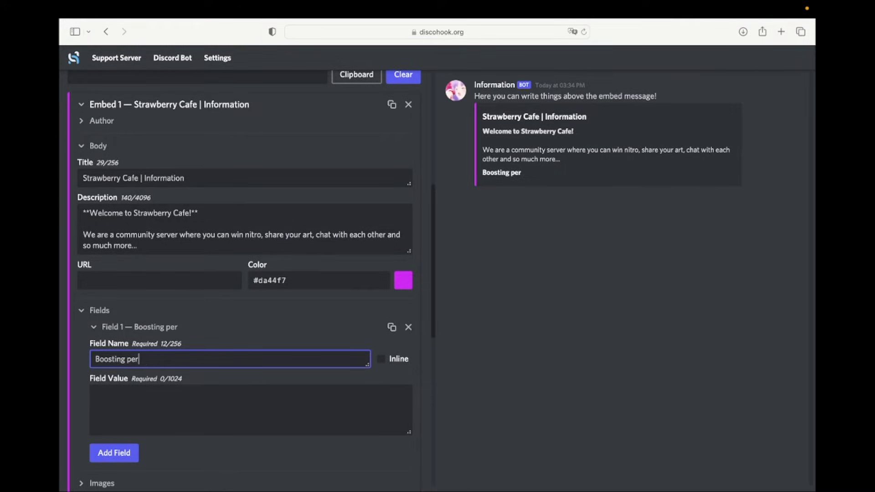
text(ks)
Enter "Once you boost our server you will receive a this cool role:" as the value of the Boosting perks field.
click(139, 396)
text(Once )
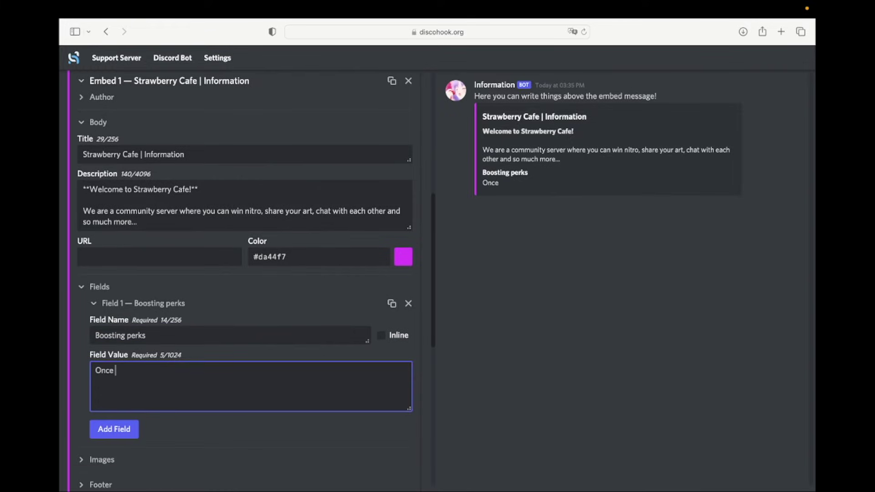
text(you boost our server )
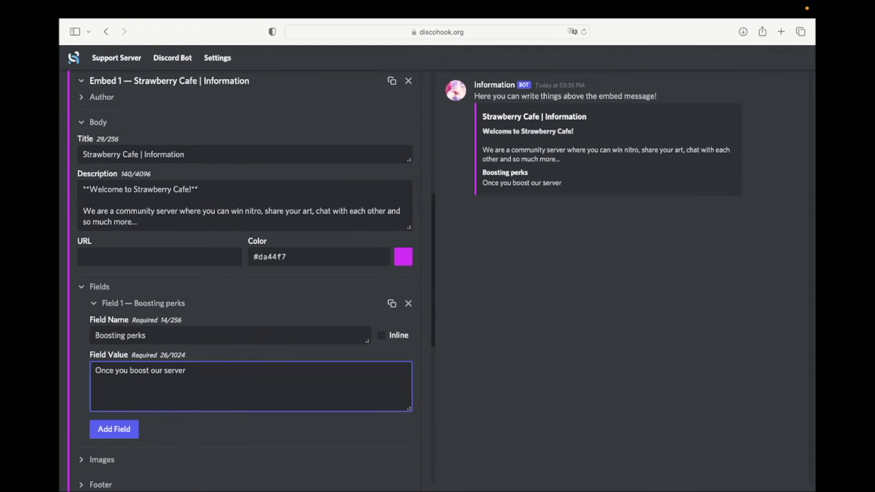
text(you will receive a spec)
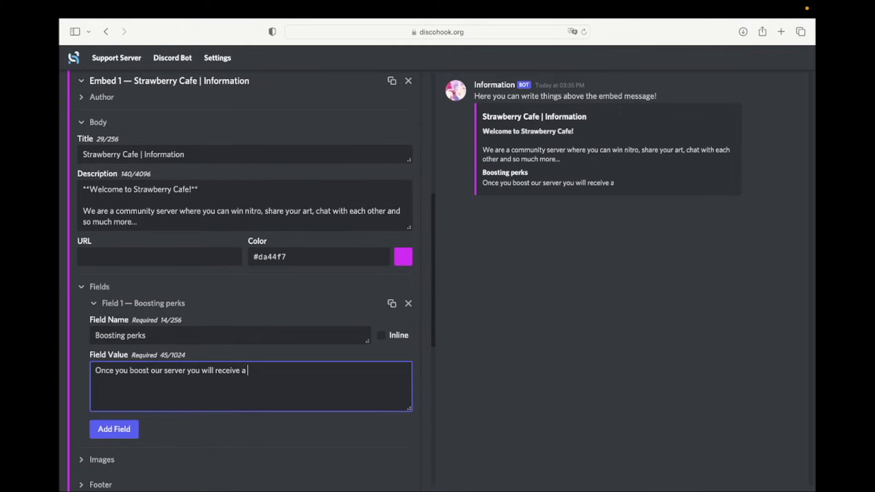
key(BackSpace)
key(BackSpace)
key(BackSpace)
text(this cool role: )
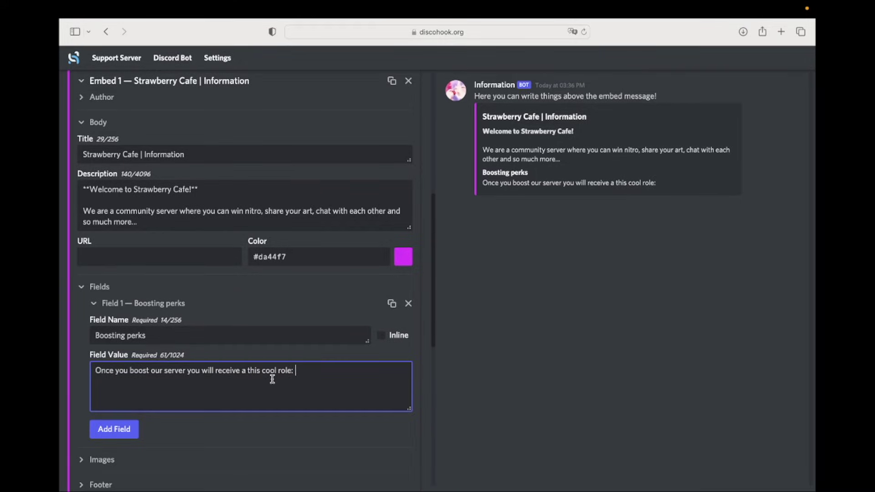
Try a channel mention in the <#ID> format at the end of the field value, and remove it.
text(<#)
key(super+v)
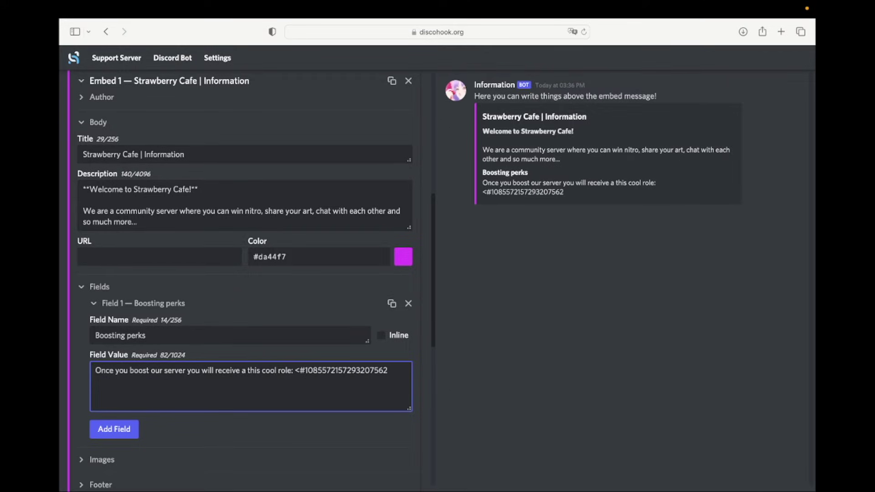
text(>)
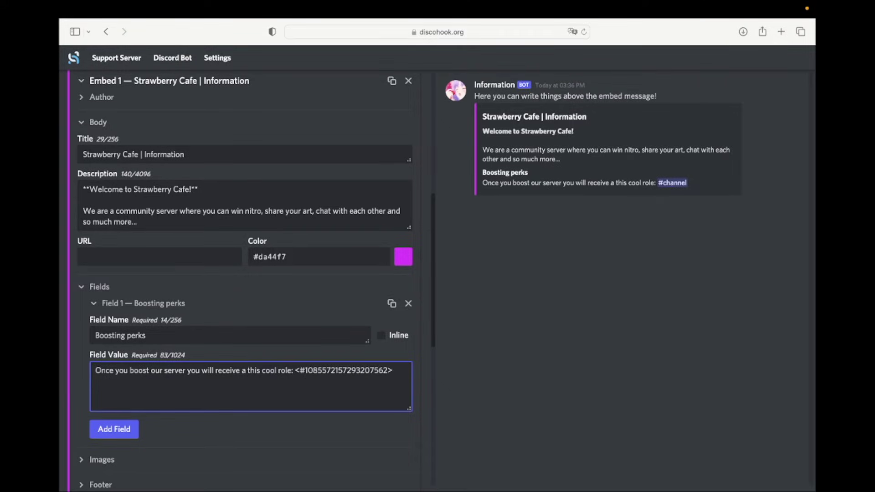
drag(397, 369, 94, 369)
key(BackSpace)
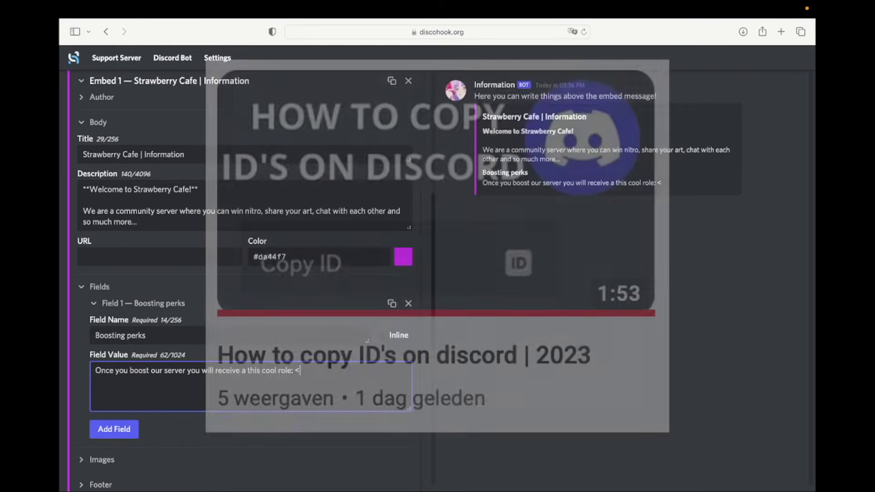
Mention the booster role at the end of the field value by pasting the copied role ID between <@& and >.
text(<@&)
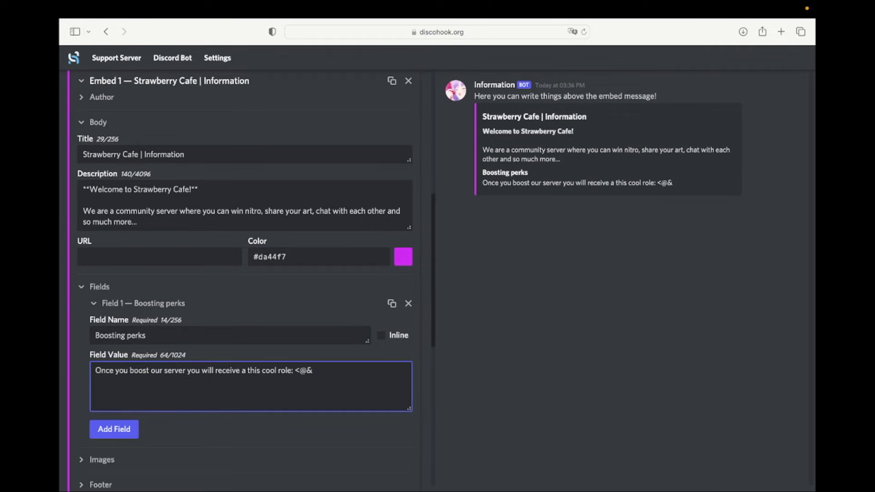
key(super+v)
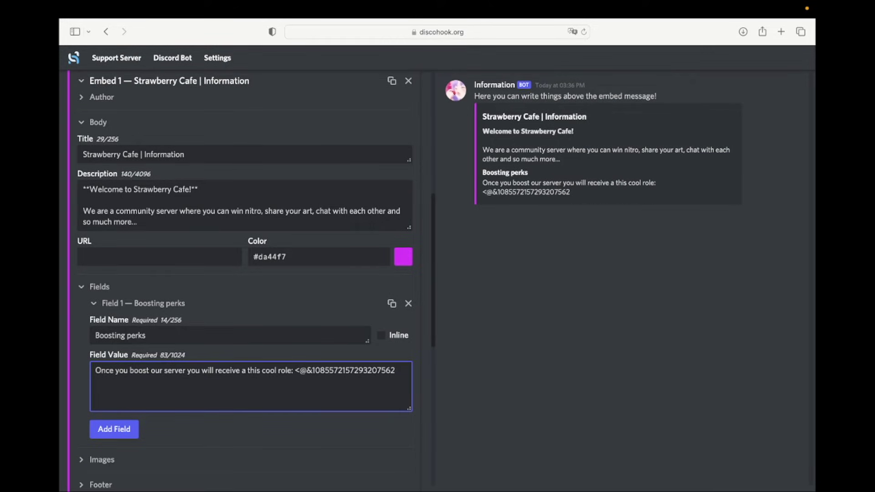
text(>)
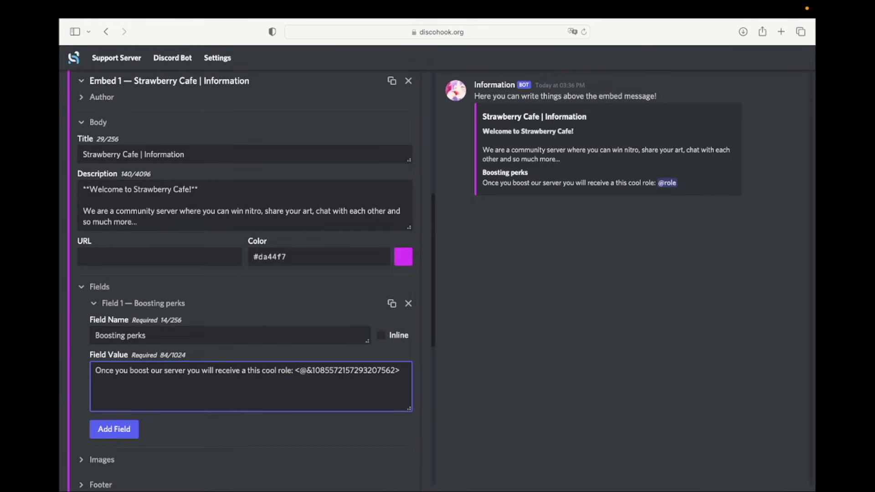
Switch to Discord, send the pink_arrow emoji after a backslash in the information channel, and copy the emoji code from the message.
key(super+Tab)
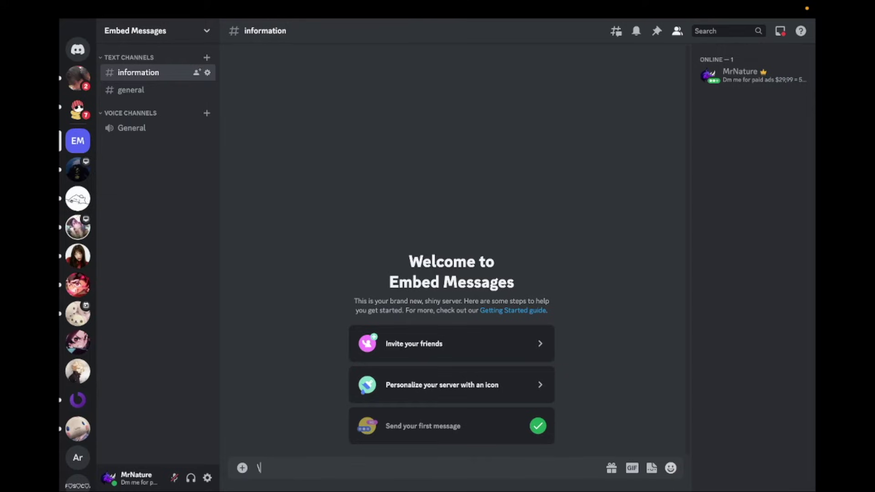
click(670, 468)
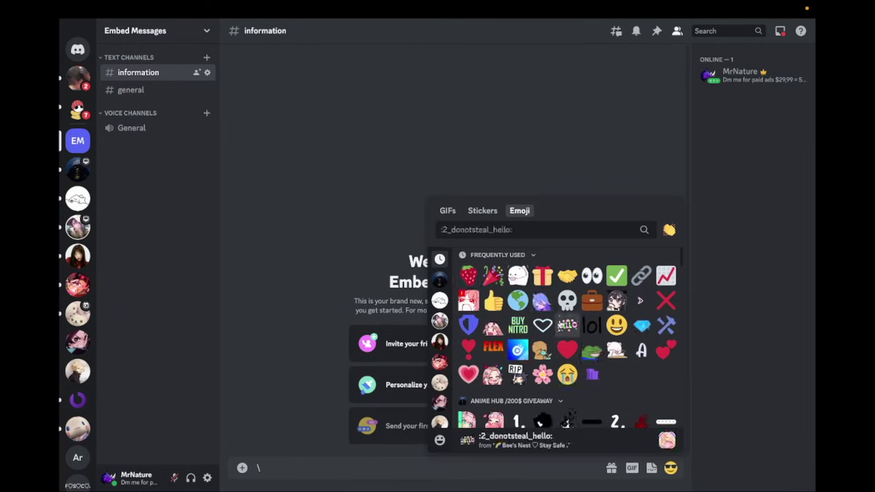
text(arro)
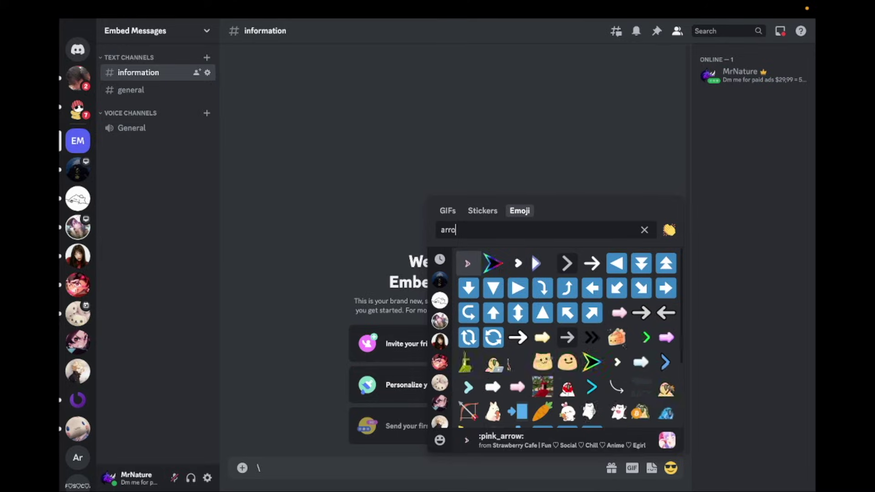
click(466, 265)
key(Return)
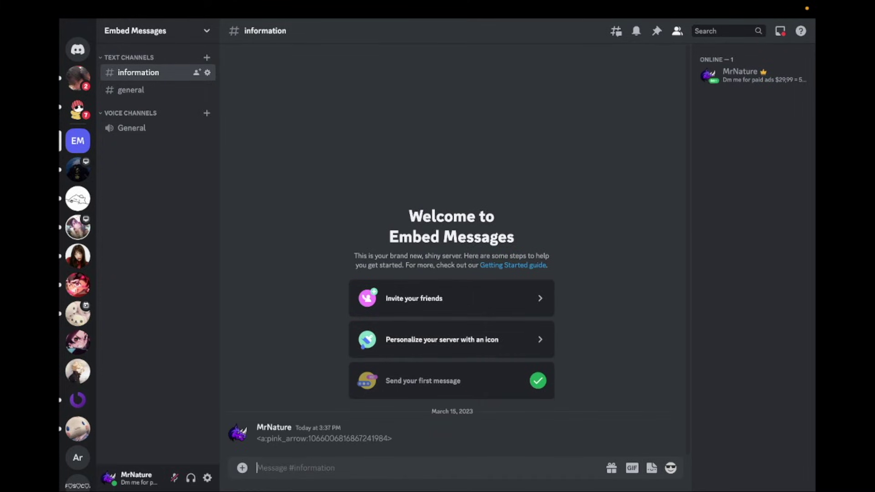
drag(405, 440, 257, 441)
key(super+c)
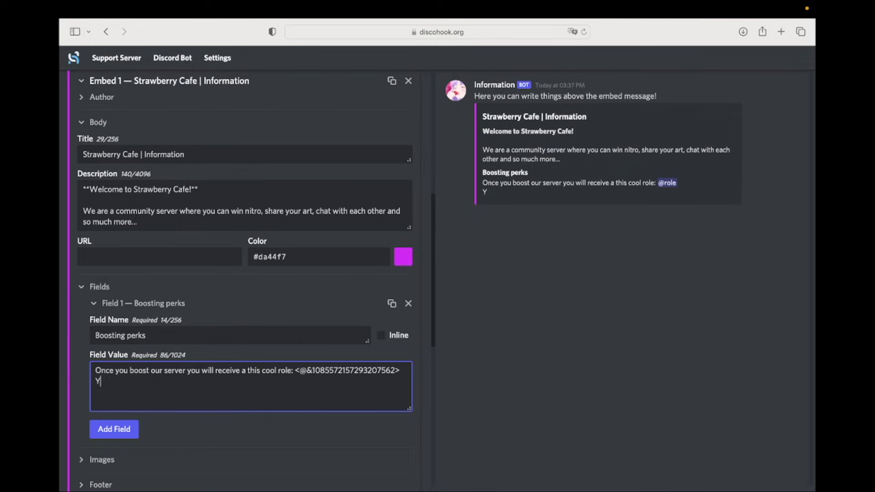
Back in Discohook, add the line "You will also receive these special boosting perks:" below the role mention in the field value.
text(ou will also )
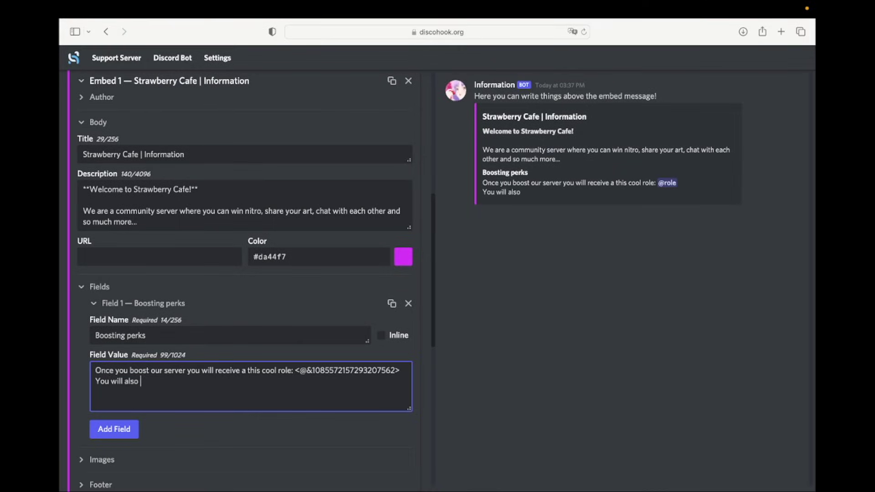
text(receive thiese special booster)
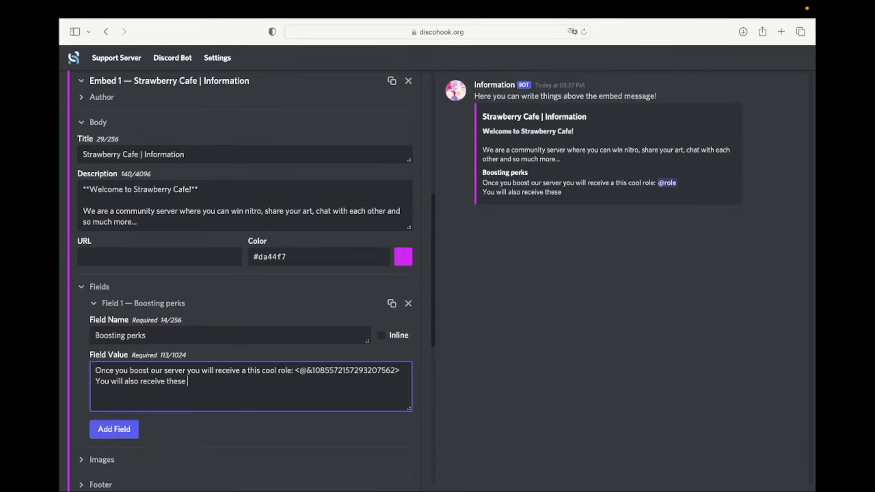
key(BackSpace)
key(BackSpace)
key(BackSpace)
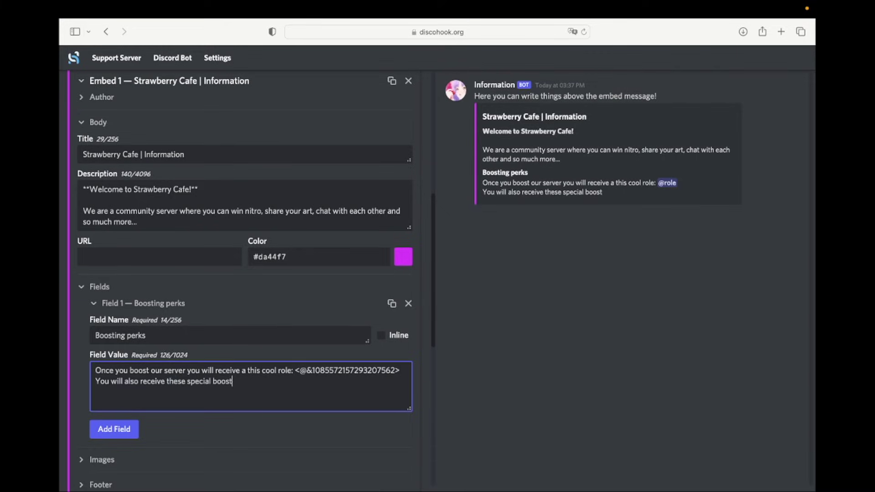
text(ing perks:)
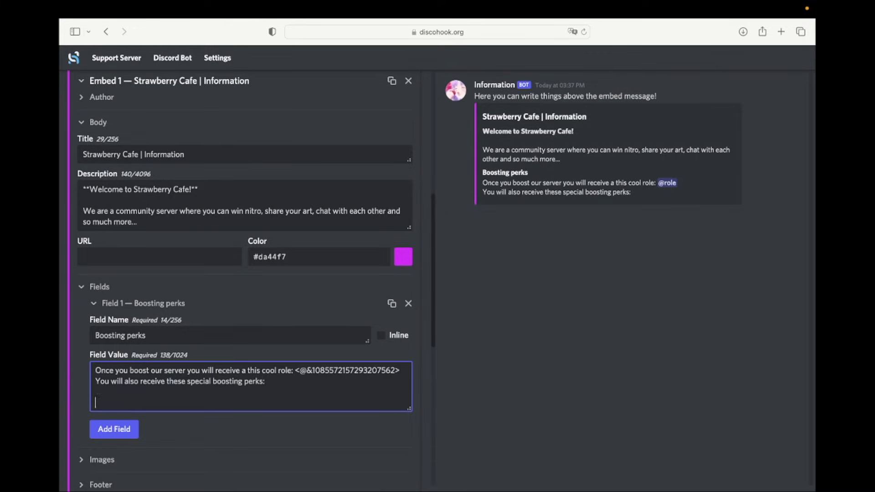
List three perks, each after the pasted pink_arrow code: "Access to a private lounge", "Access to private voice calls" and "More claim time in giveaways".
key(super+v)
text(Access to a private lounge)
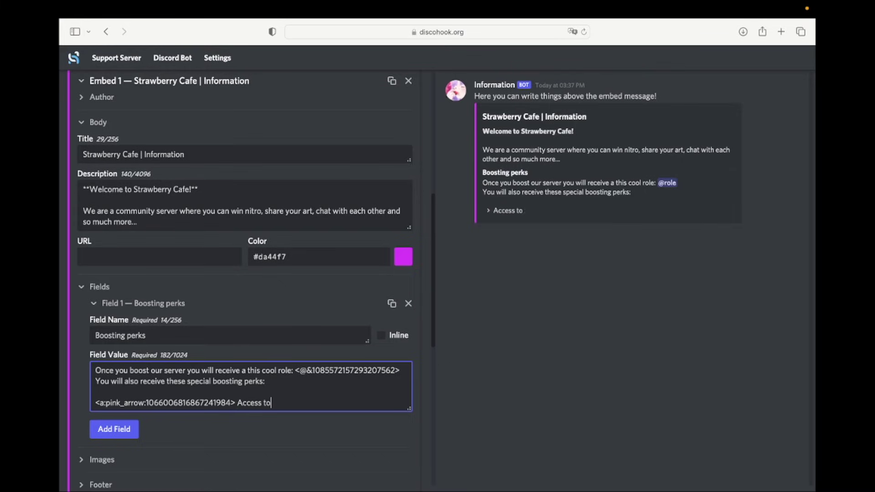
key(Return)
key(super+v)
text(Access to a priva)
key(BackSpace)
key(BackSpace)
key(BackSpace)
key(BackSpace)
key(BackSpace)
key(BackSpace)
key(BackSpace)
text(private voice calls)
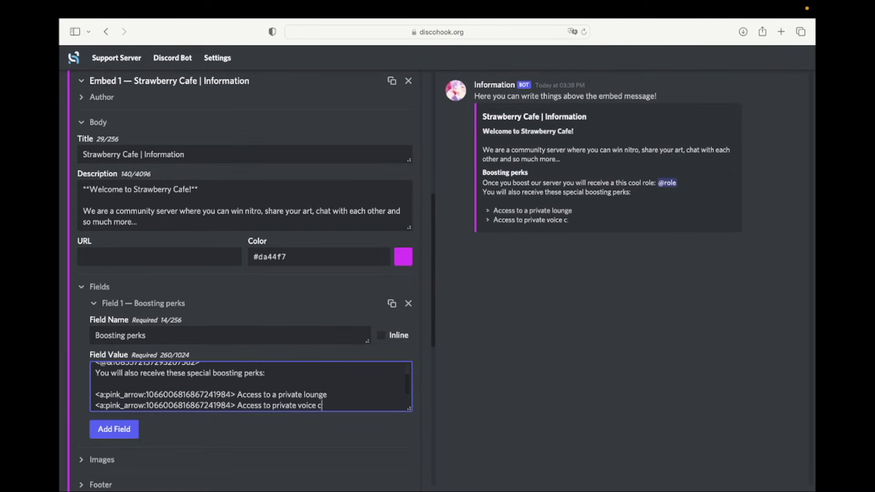
key(Return)
key(super+v)
text(More claim time in giveaways)
Add after a blank line "The claimtime in this server is 10min, with the booster role you will get 5min **extra**".
key(Return)
key(Return)
text(Th)
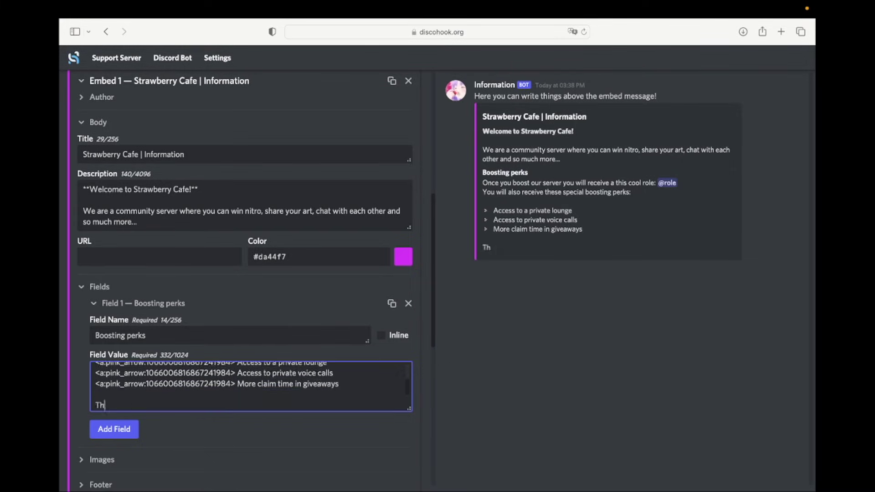
text(e claimtime in this server is 10min, with the booster role you will get 5min **extra claim)
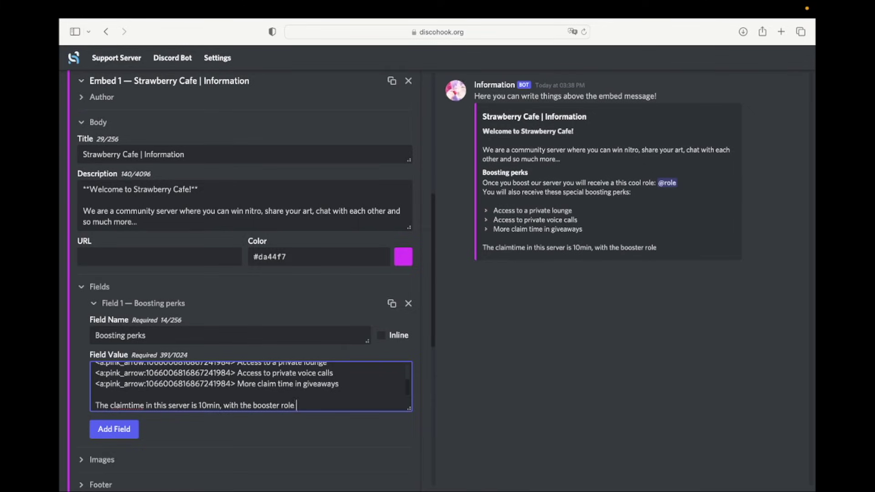
click(379, 394)
text(**)
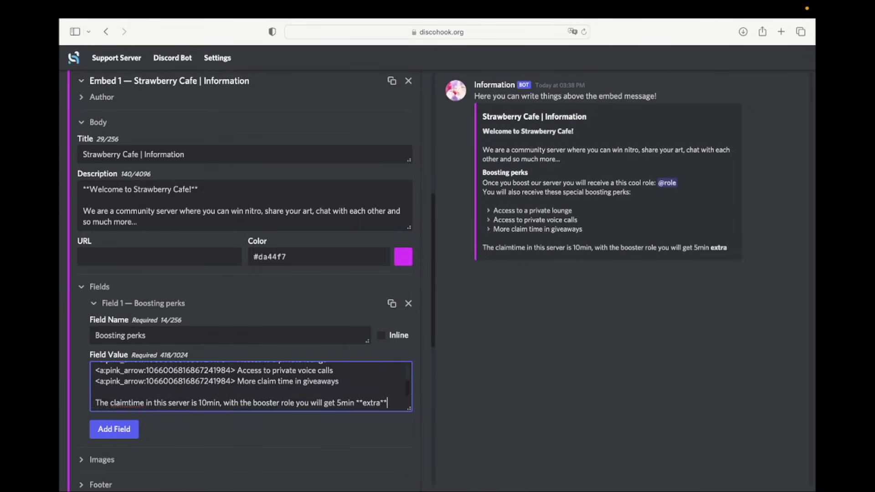
End the claim time sentence in the field value with "claim time!" and split the word "claimtime" into "claim time".
click(142, 409)
text(time)
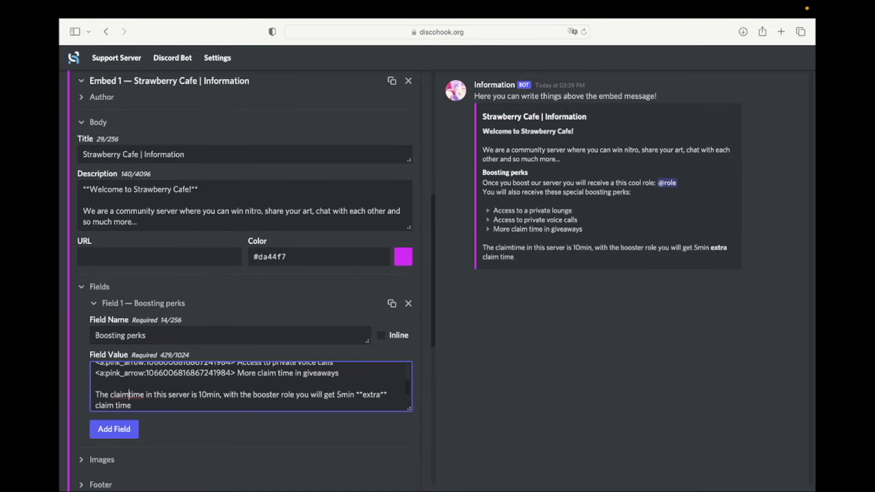
click(129, 395)
text(!)
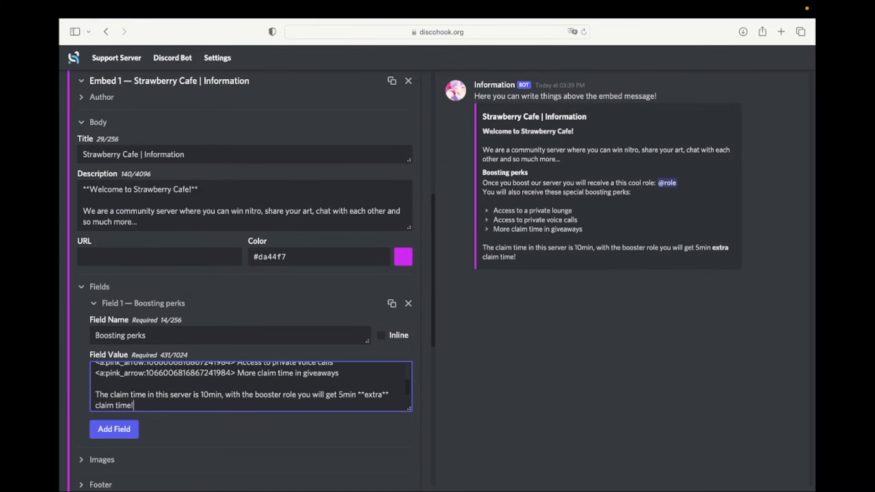
Add the copied link of strawberry_cafe.png as the embed's large image.
scroll(91, 347, down, 3)
click(81, 337)
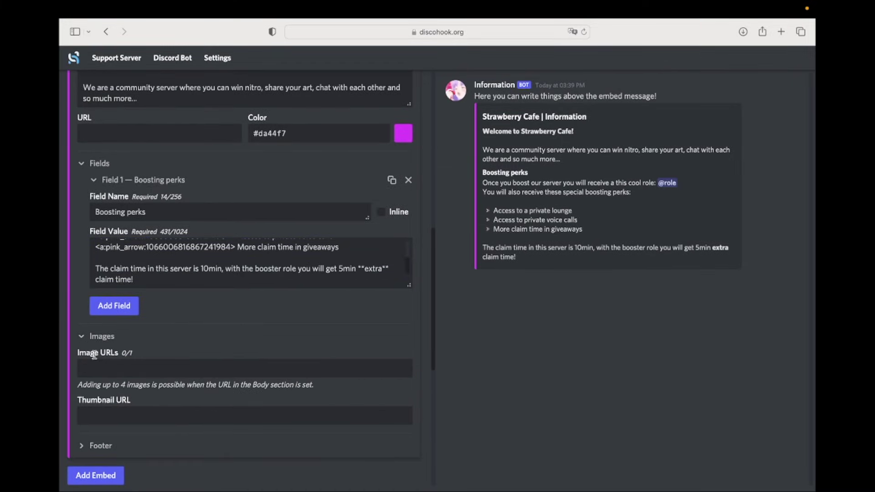
click(104, 368)
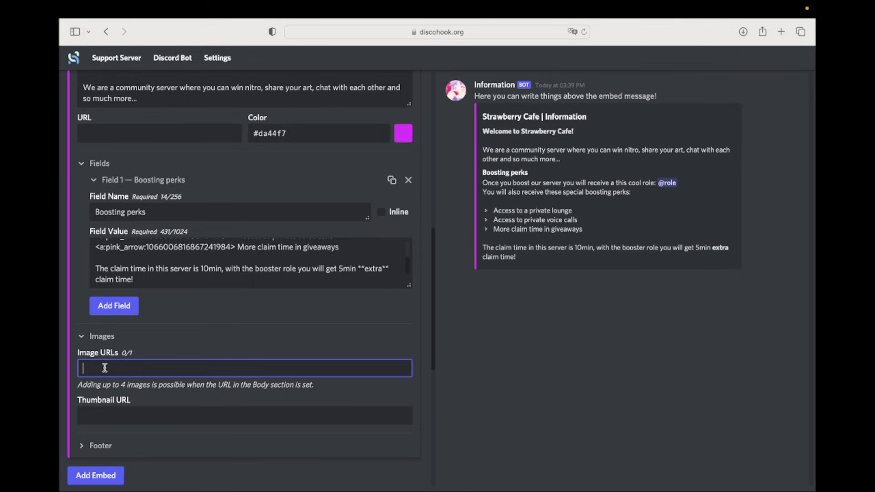
key(super+v)
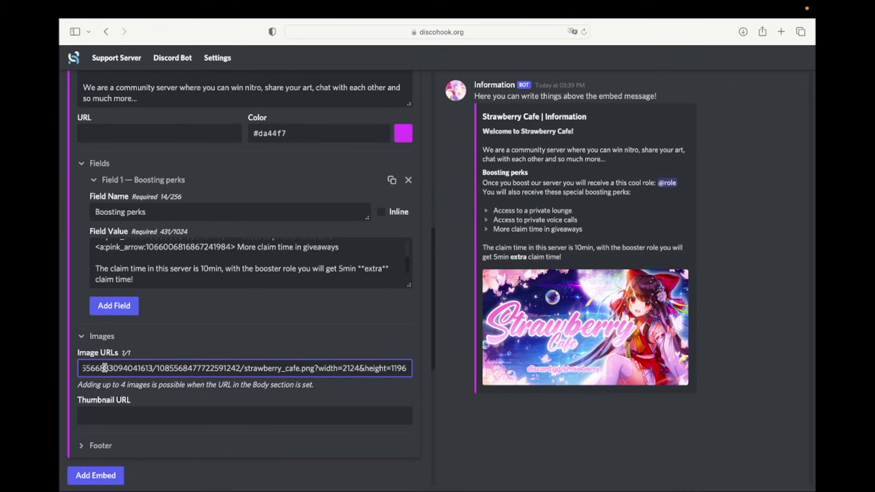
Set the embed's thumbnail to the link of aniyuki-anime-girl-67.gif.
scroll(123, 338, down, 3)
click(143, 307)
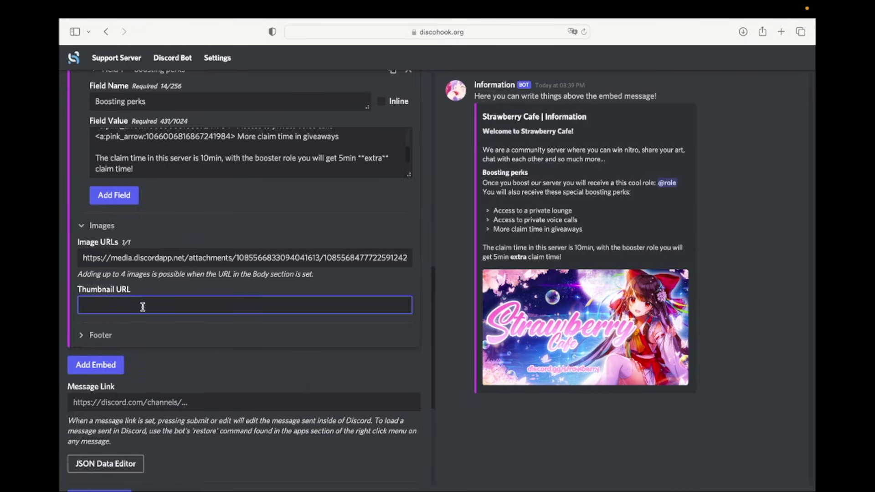
key(super+v)
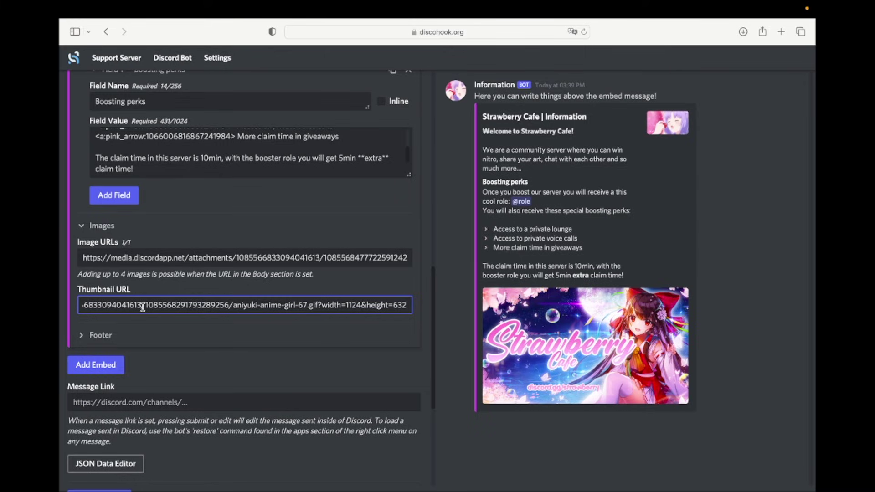
Enter "Here you can write some additional information!" as the embed's footer text.
click(81, 335)
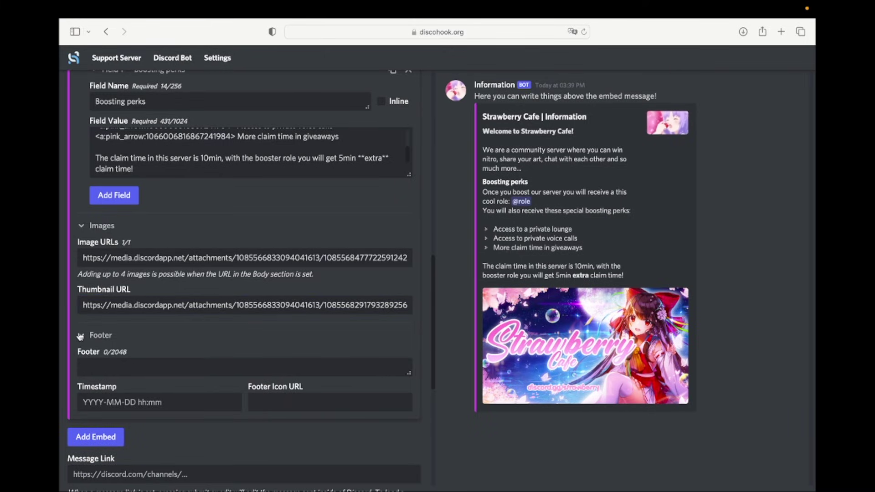
click(105, 365)
text(Here)
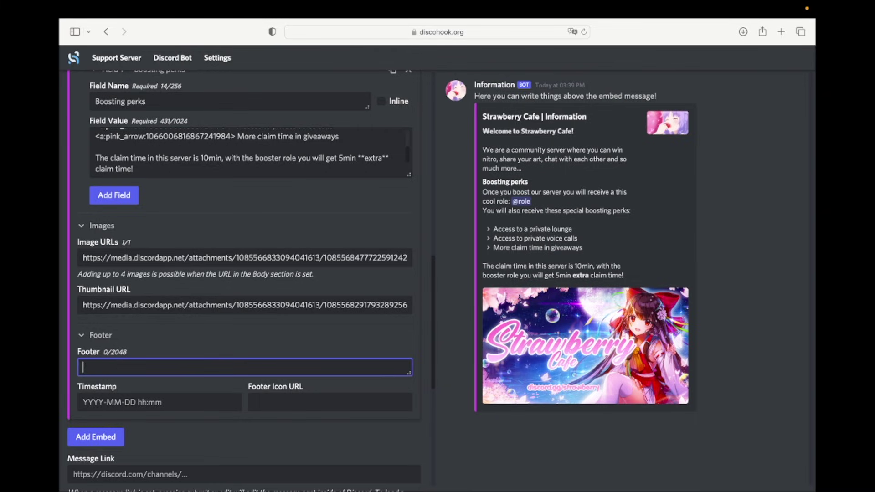
text( you can )
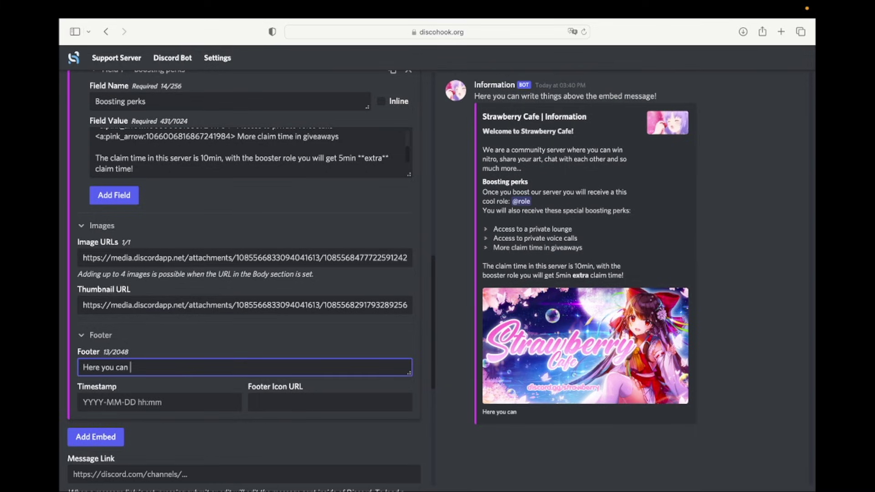
text(write some add)
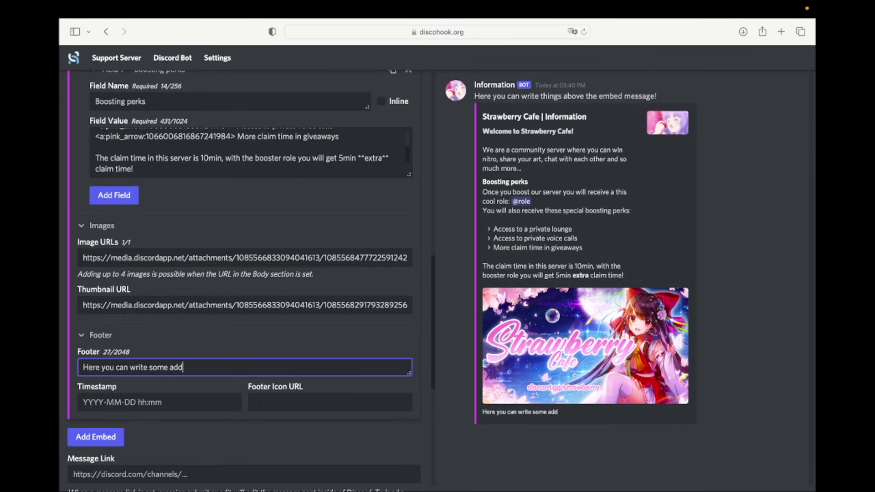
text(itional )
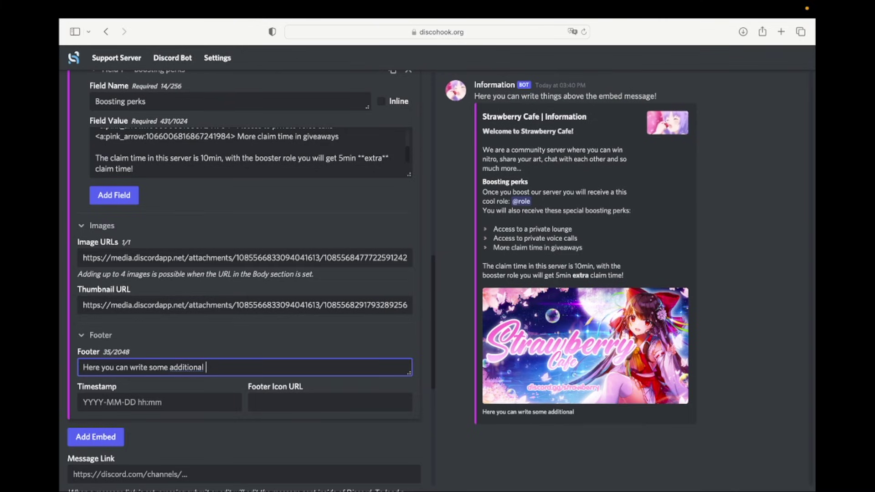
text(information)
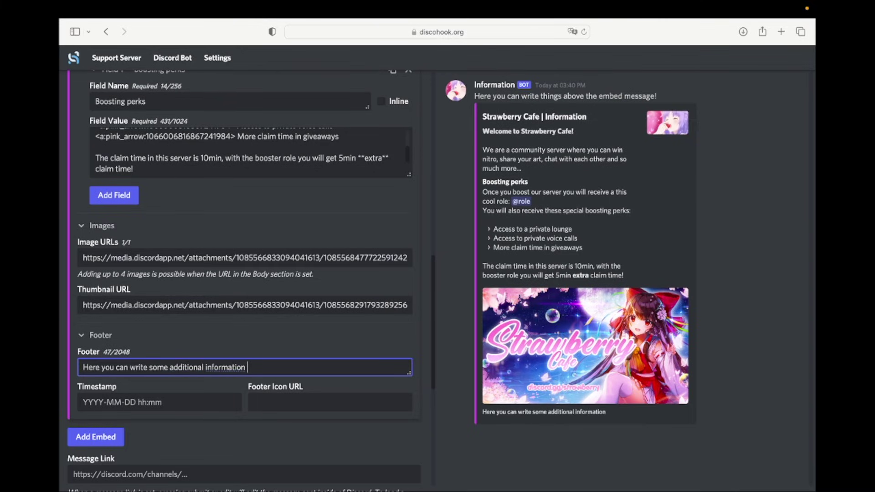
key(BackSpace)
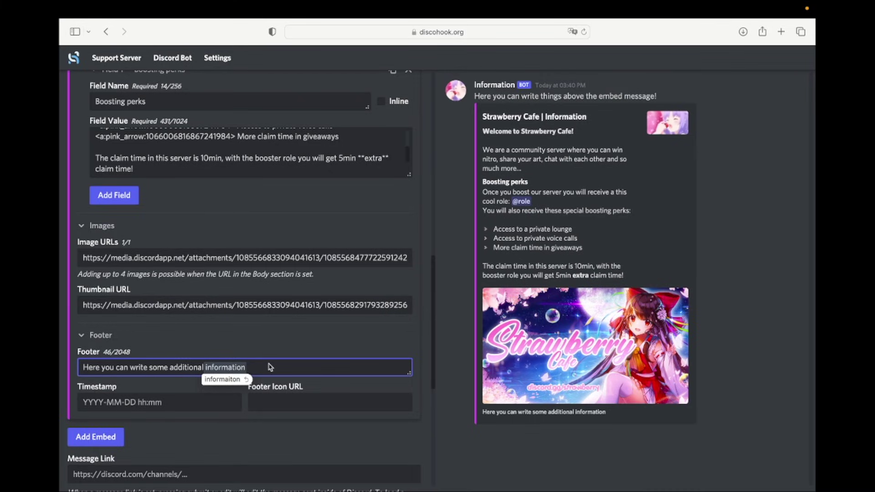
key(BackSpace)
text(!)
click(192, 402)
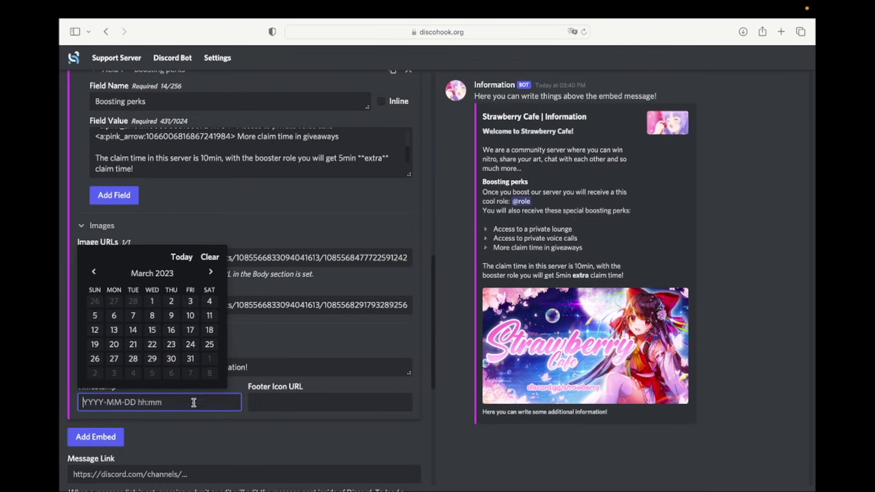
click(152, 330)
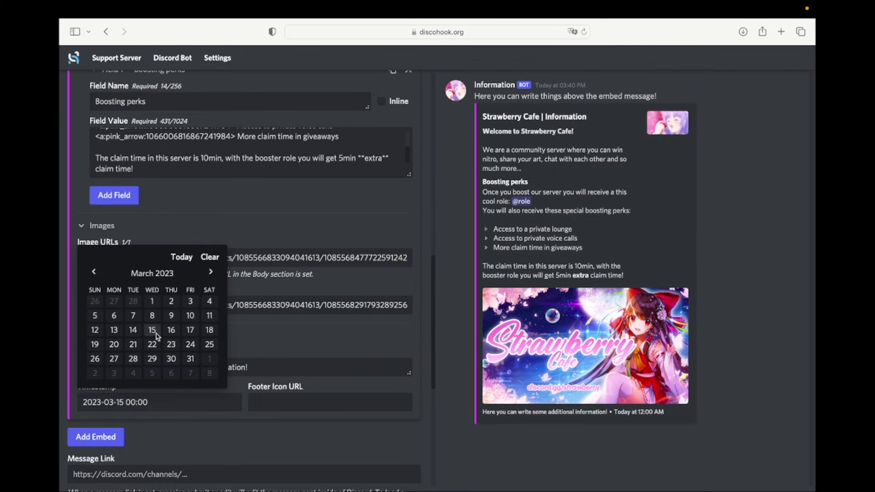
click(182, 427)
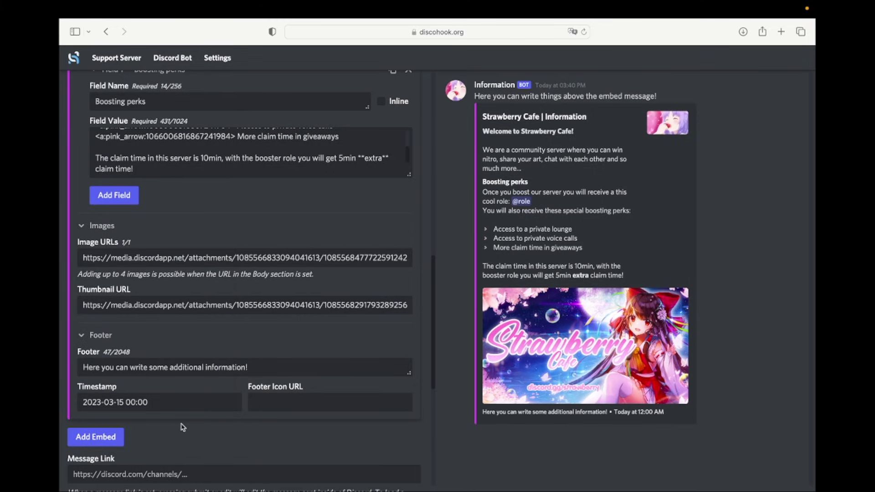
click(267, 402)
key(super+v)
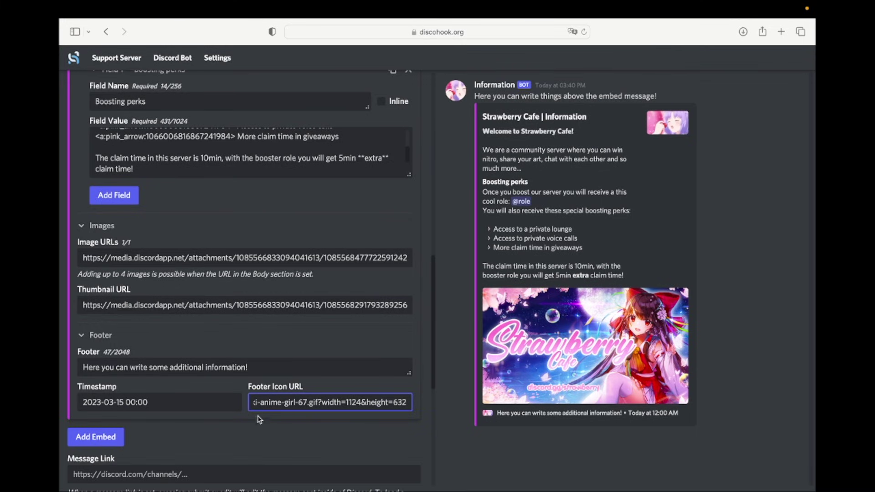
Try out a second embed with the description "You can always add more embed messages in on message" and remove it.
scroll(236, 429, down, 3)
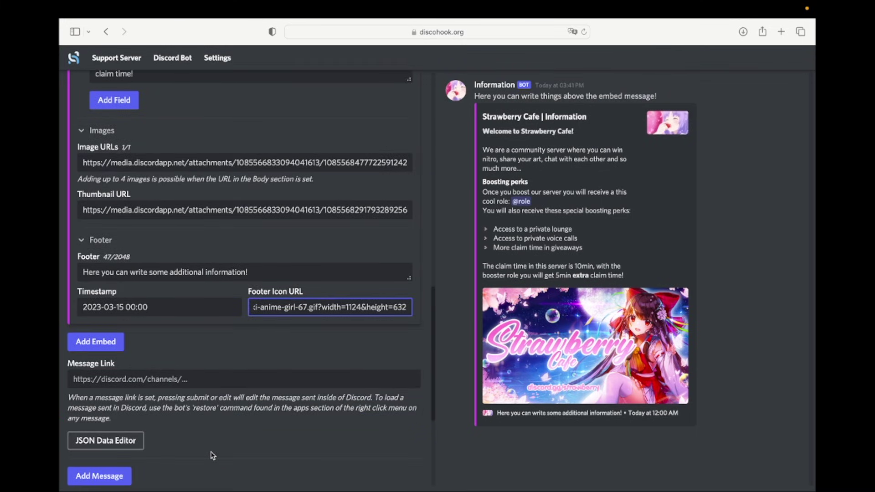
click(117, 348)
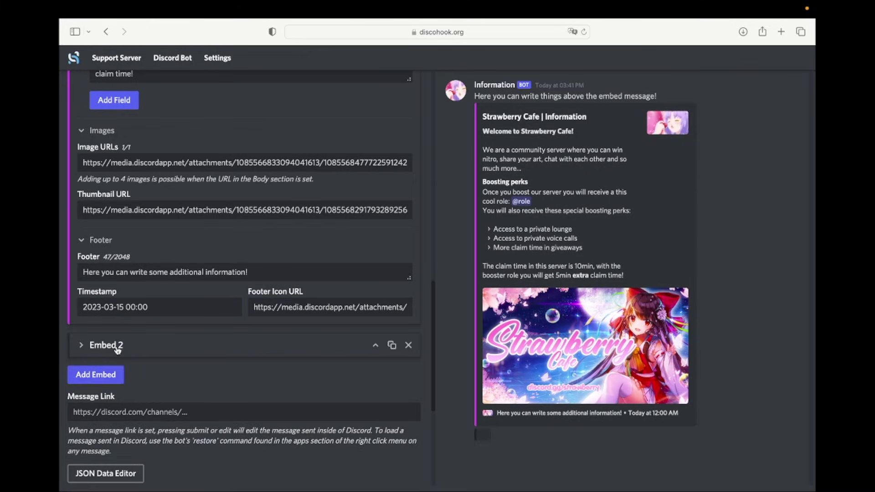
click(117, 349)
click(98, 385)
scroll(119, 390, down, 2)
click(119, 390)
text(You can always add more e)
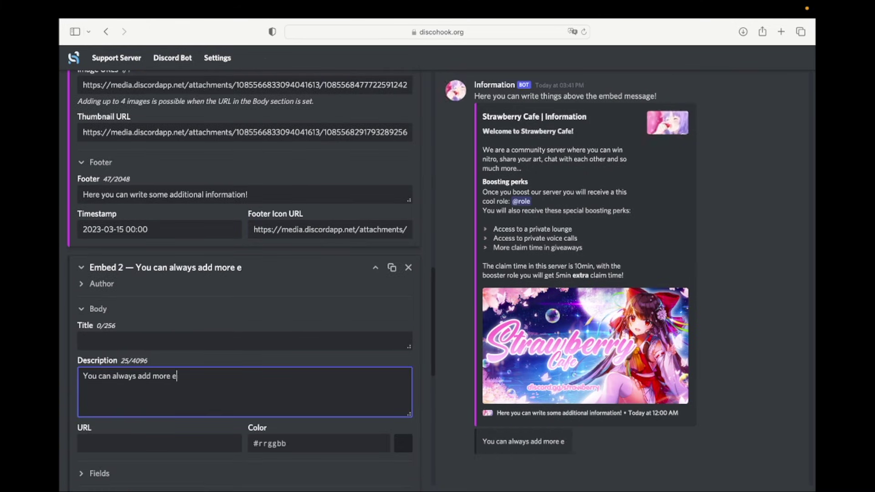
text(mbed messages in on messes)
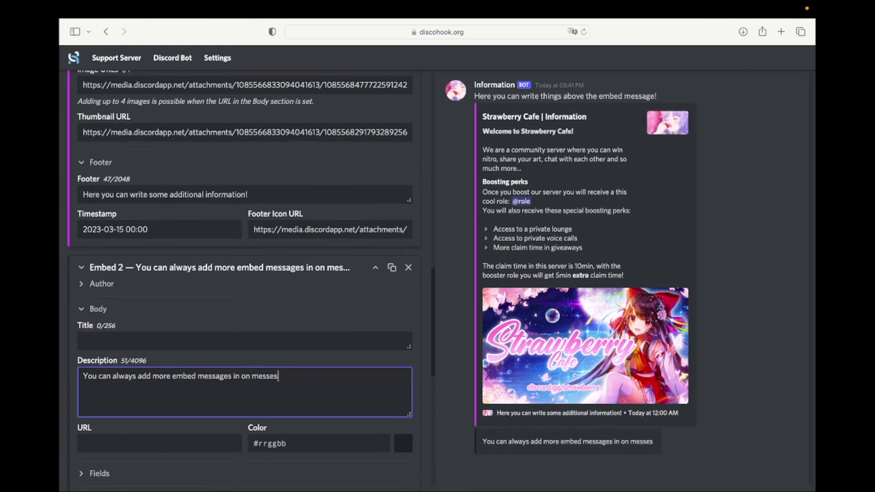
key(BackSpace)
key(BackSpace)
text(age)
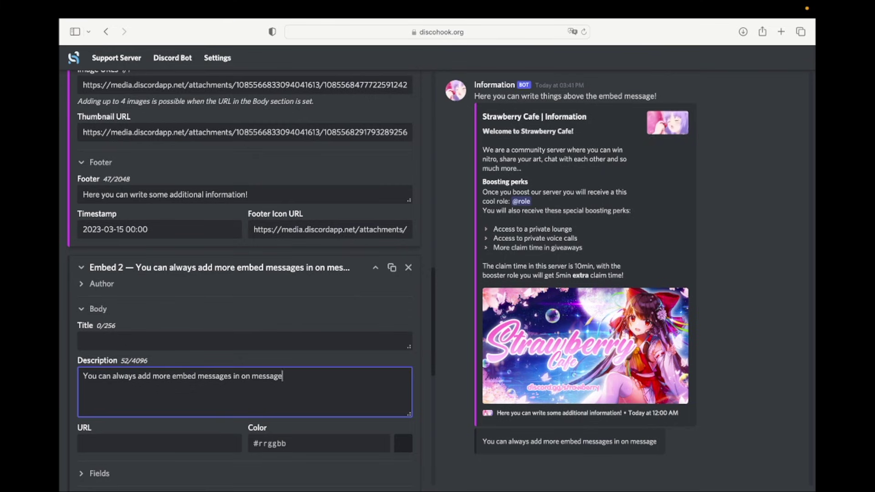
click(409, 268)
Return to the webhook URL section at the start of the message form.
scroll(258, 264, up, 4)
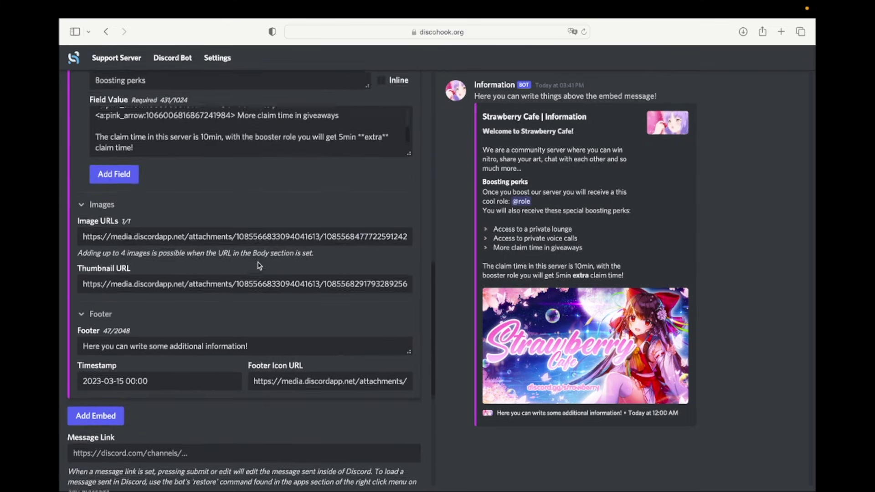
scroll(259, 266, up, 10)
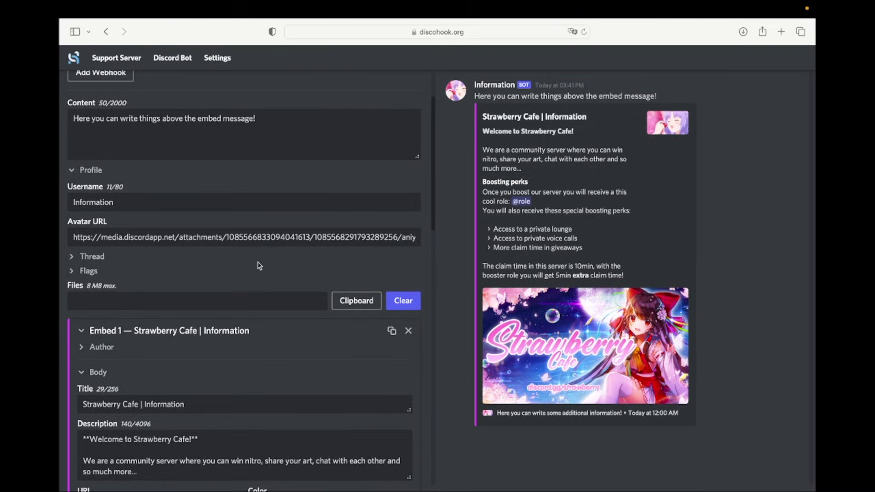
scroll(258, 266, up, 3)
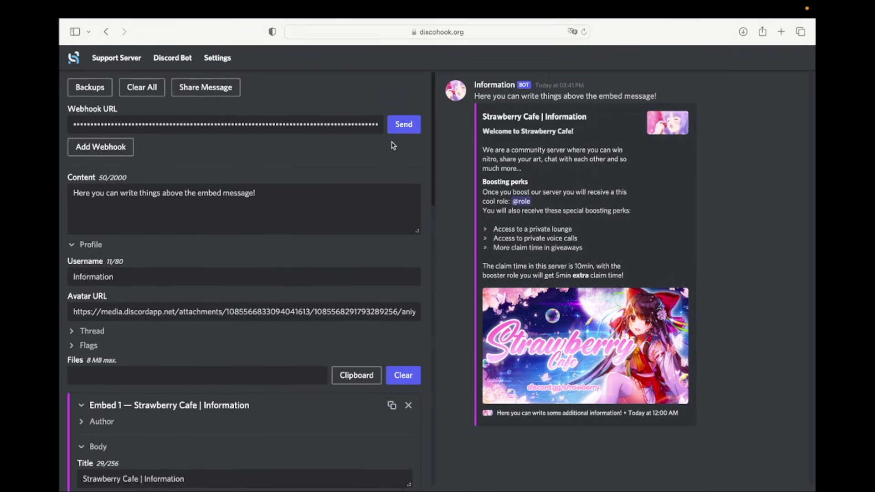